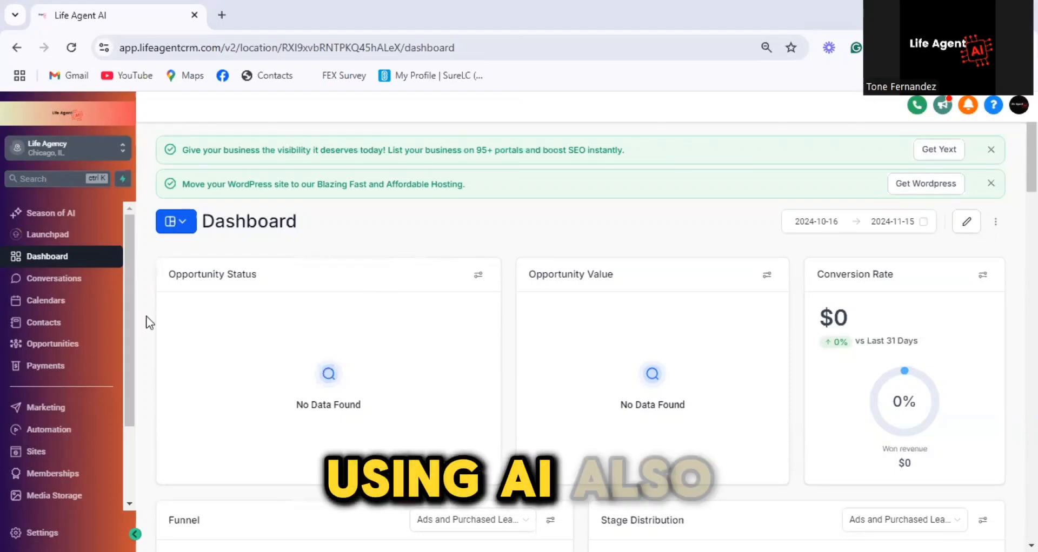
Step: Start a new Funnel AI funnel with business name Life AGency and industry Life Insurance Agency
click(33, 453)
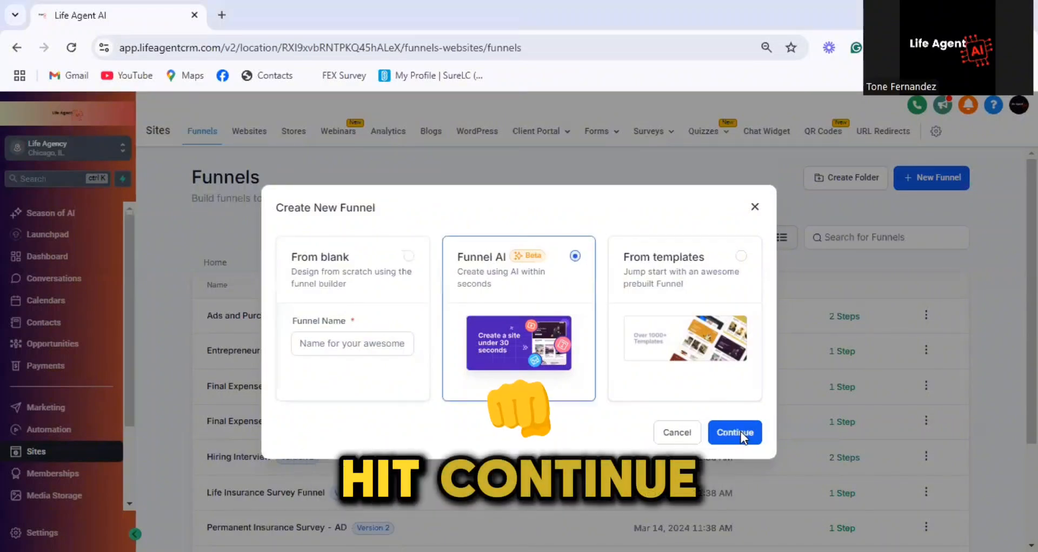
click(740, 434)
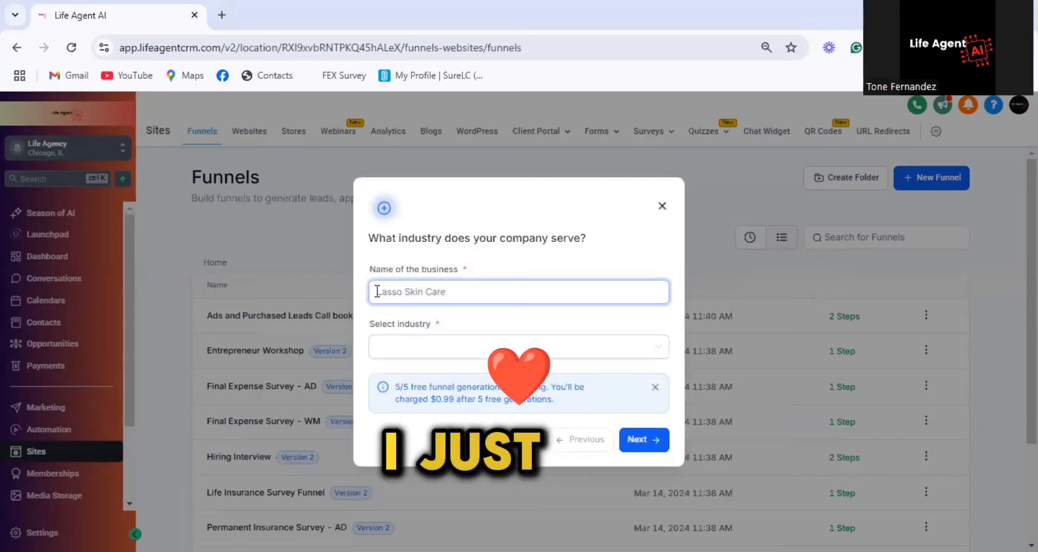
text(Life AGency)
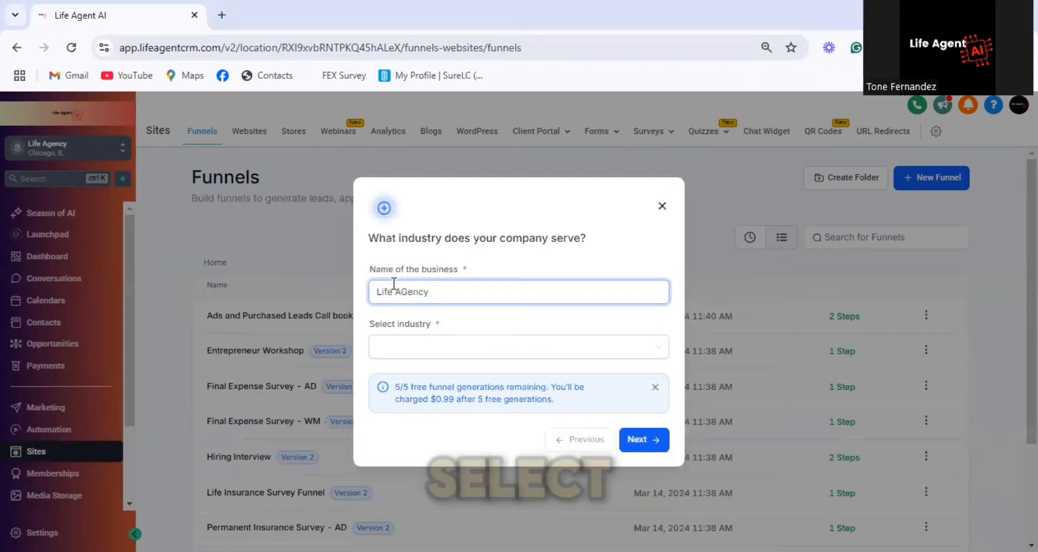
click(426, 347)
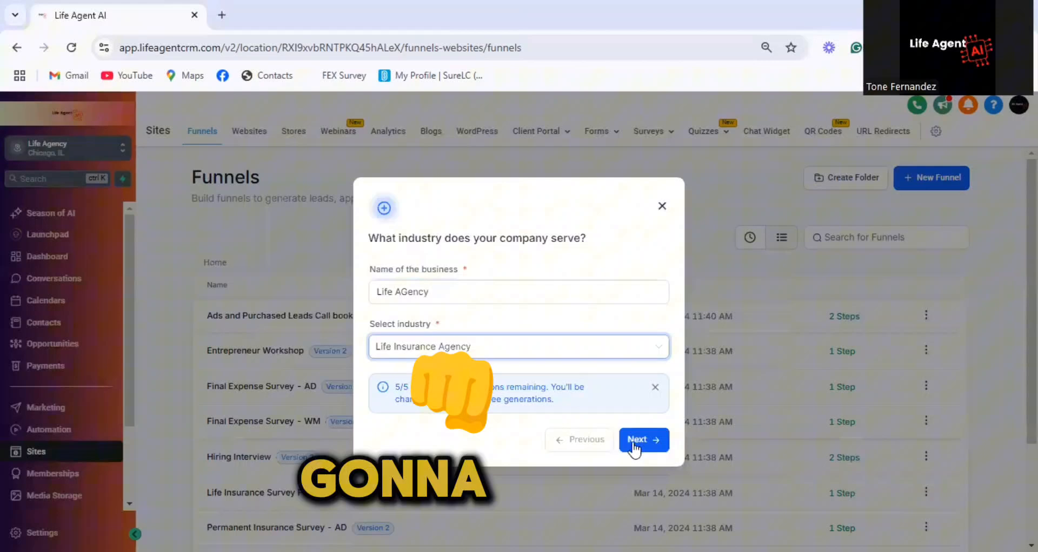
click(634, 441)
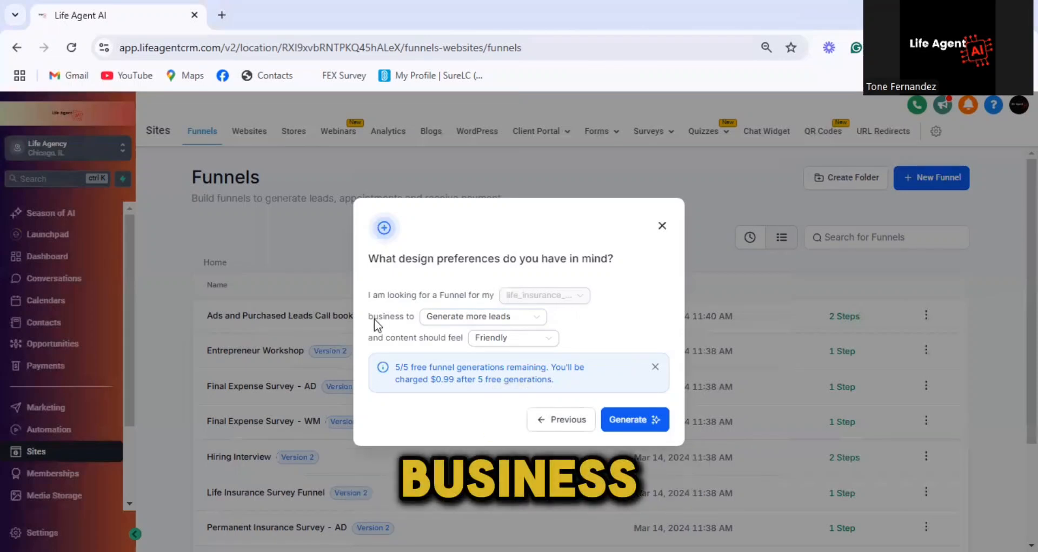
Step: Set the funnel's purpose to Generate more leads and its content feel to Friendly, and generate the funnel
click(535, 319)
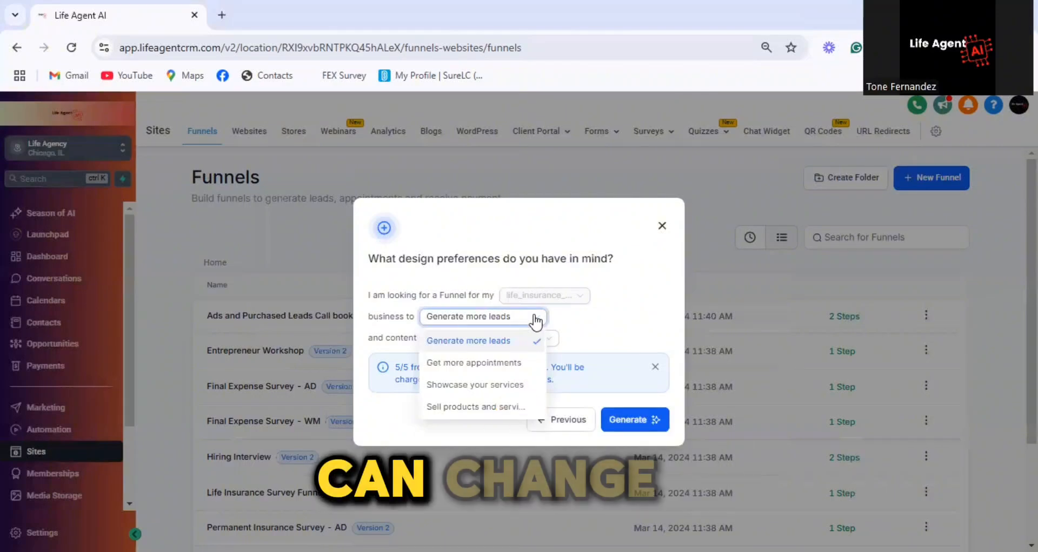
click(466, 341)
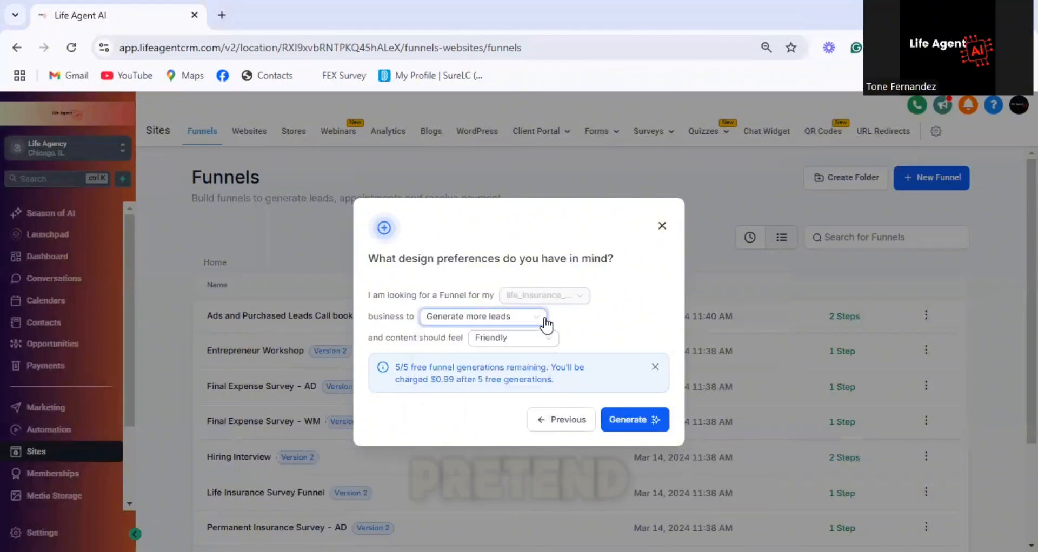
click(543, 341)
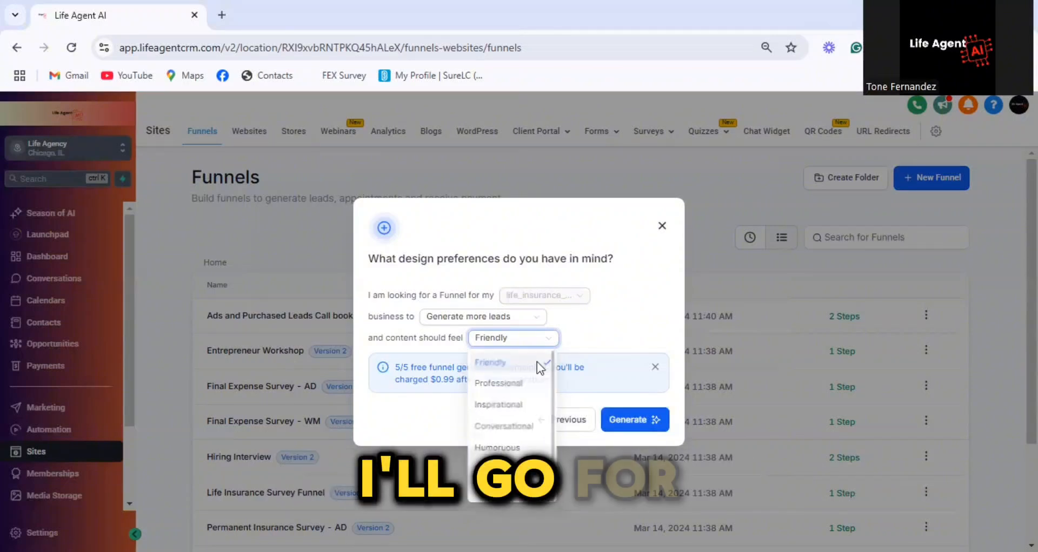
click(627, 418)
click(627, 418)
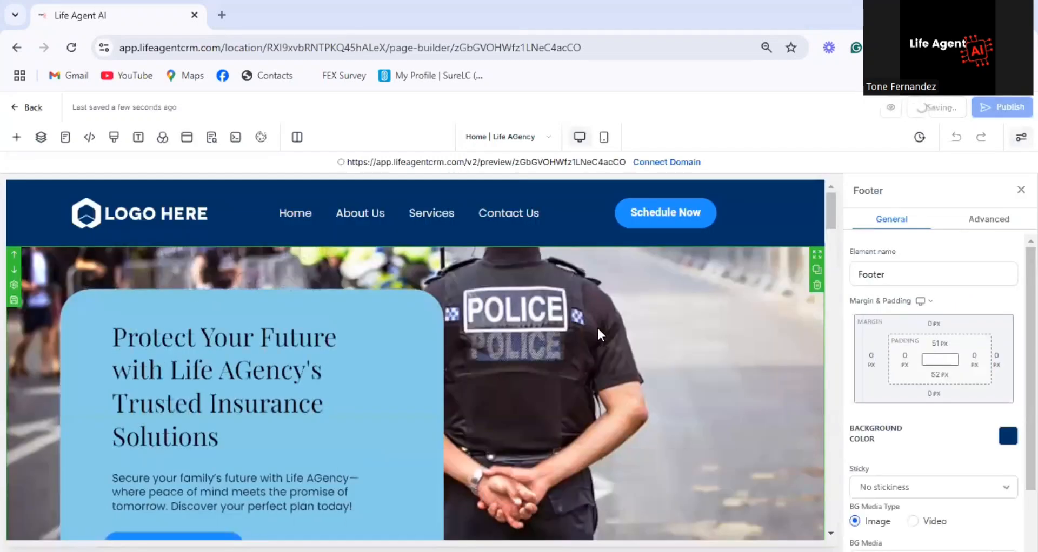
Step: Review the generated home page from the hero banner through the insurance sections to the testimonials
scroll(186, 330, down, 5)
scroll(251, 330, up, 5)
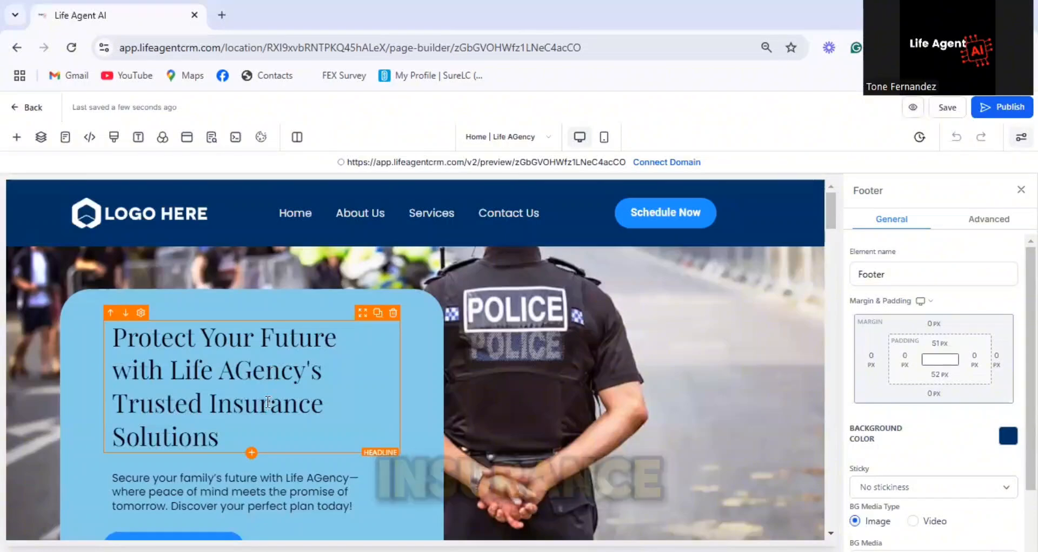
scroll(414, 349, down, 8)
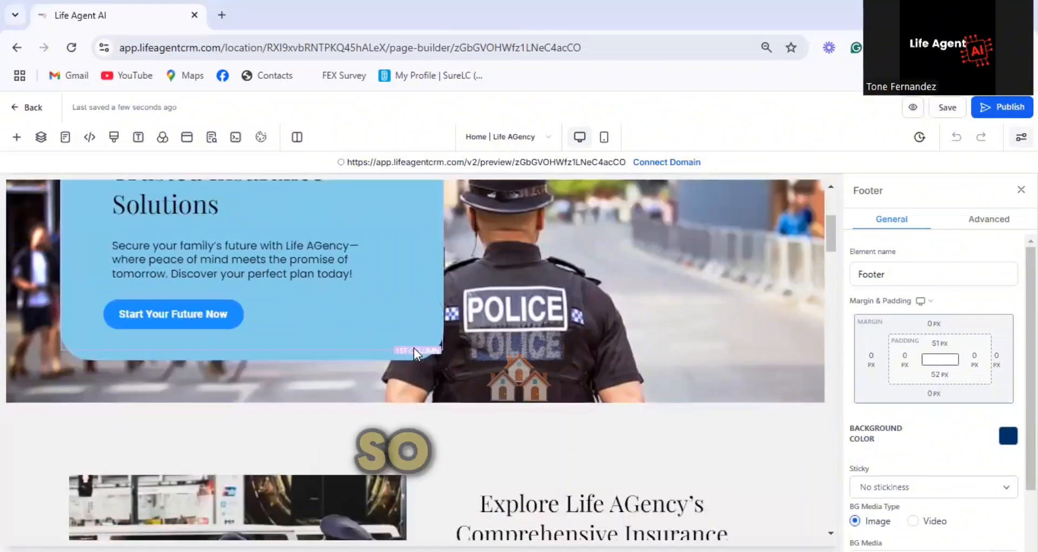
scroll(413, 348, down, 2)
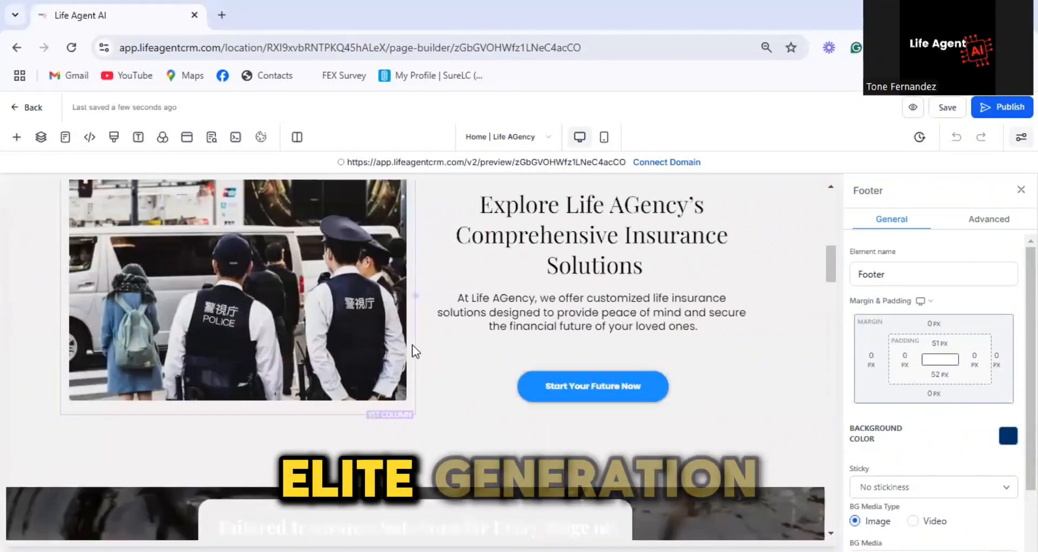
scroll(370, 309, down, 6)
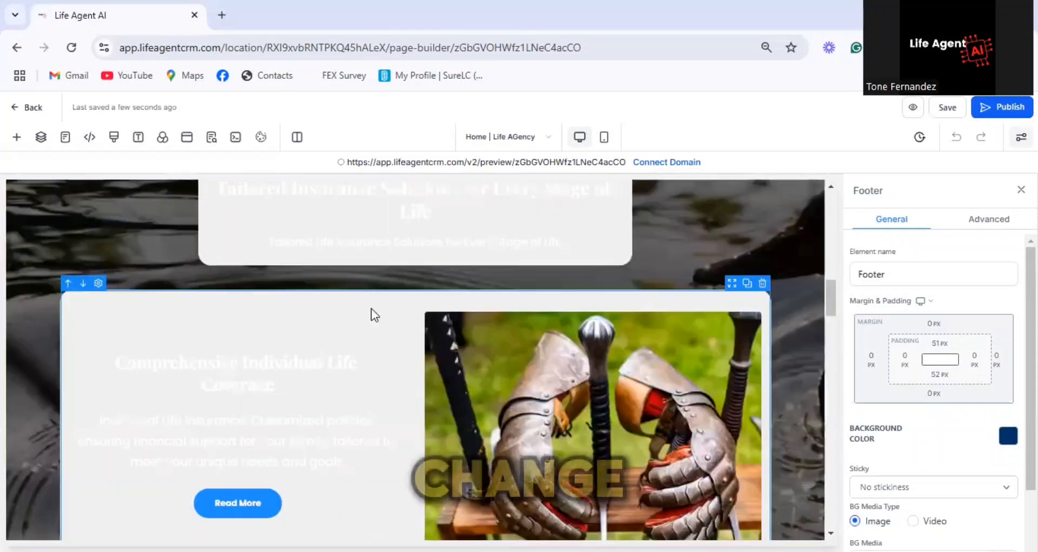
scroll(708, 311, down, 1)
scroll(709, 306, down, 4)
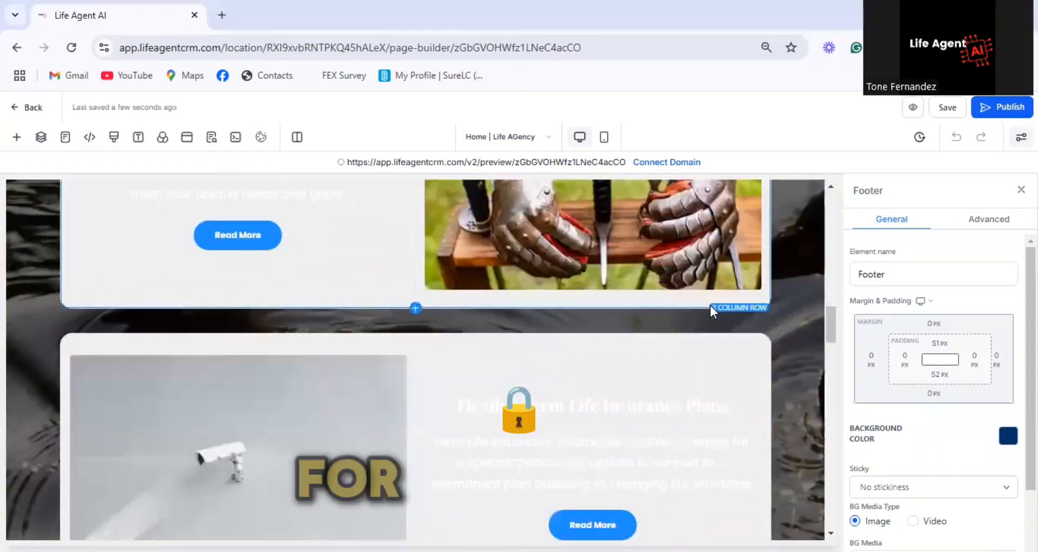
scroll(709, 306, down, 6)
scroll(709, 306, down, 5)
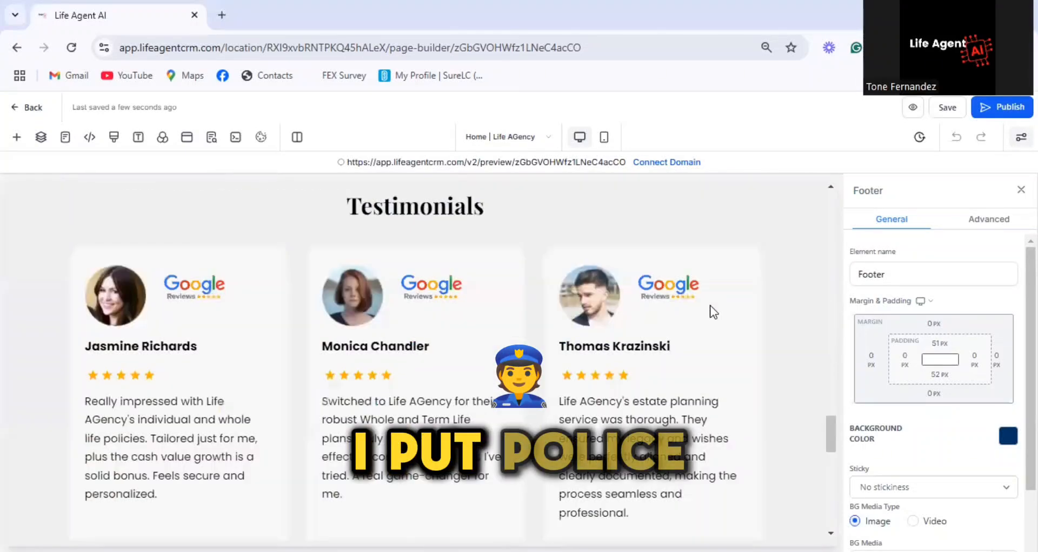
scroll(707, 305, up, 10)
scroll(706, 303, up, 10)
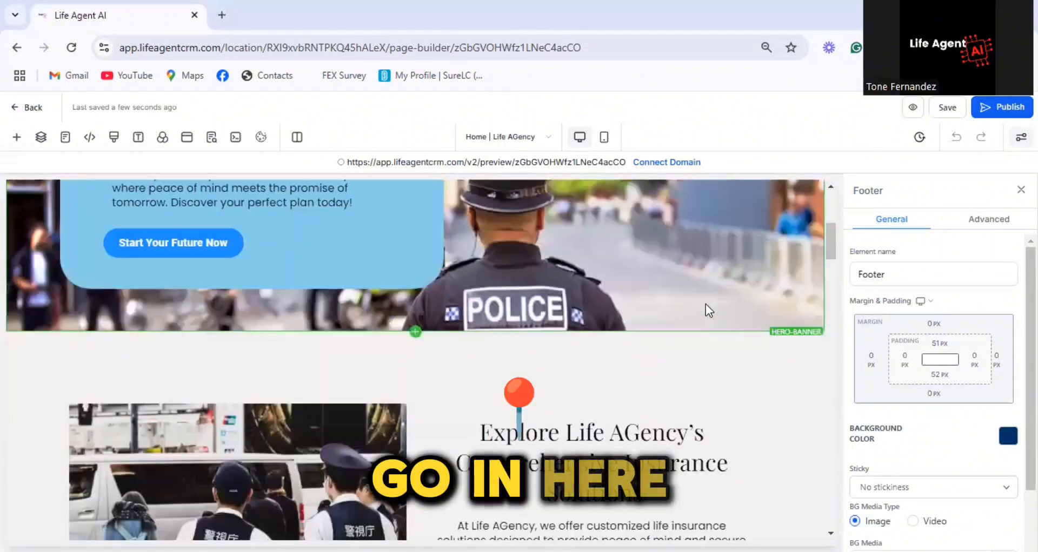
Step: Replace the hero banner's background image with an Unsplash family photo of parents carrying a child in a park, searching for family
click(707, 303)
scroll(966, 358, down, 3)
click(1002, 390)
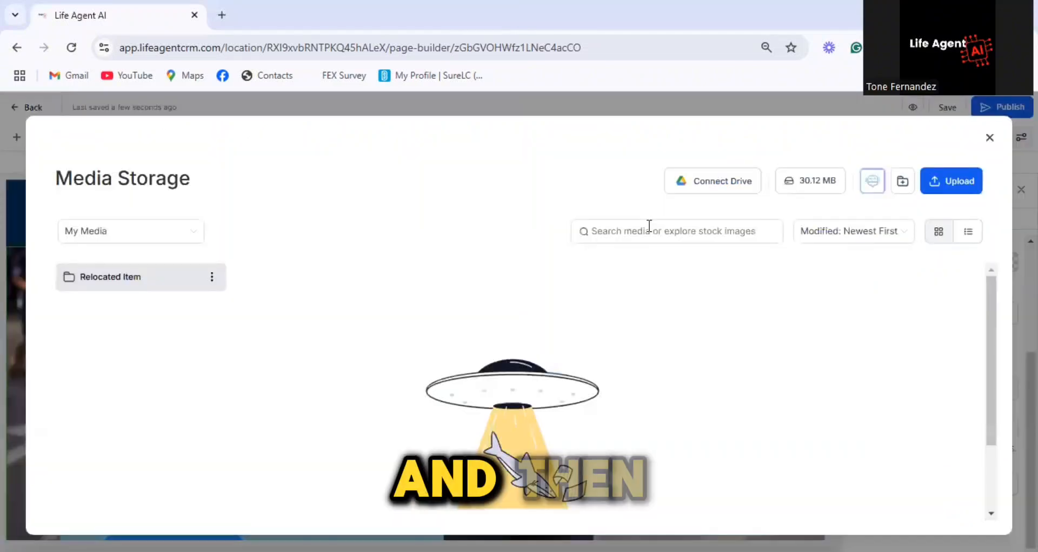
click(705, 230)
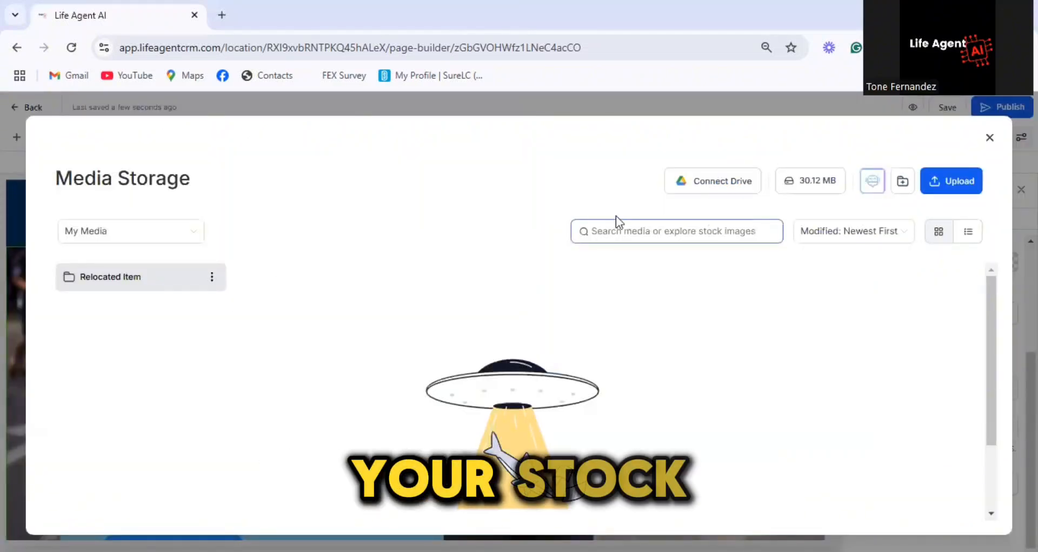
click(170, 238)
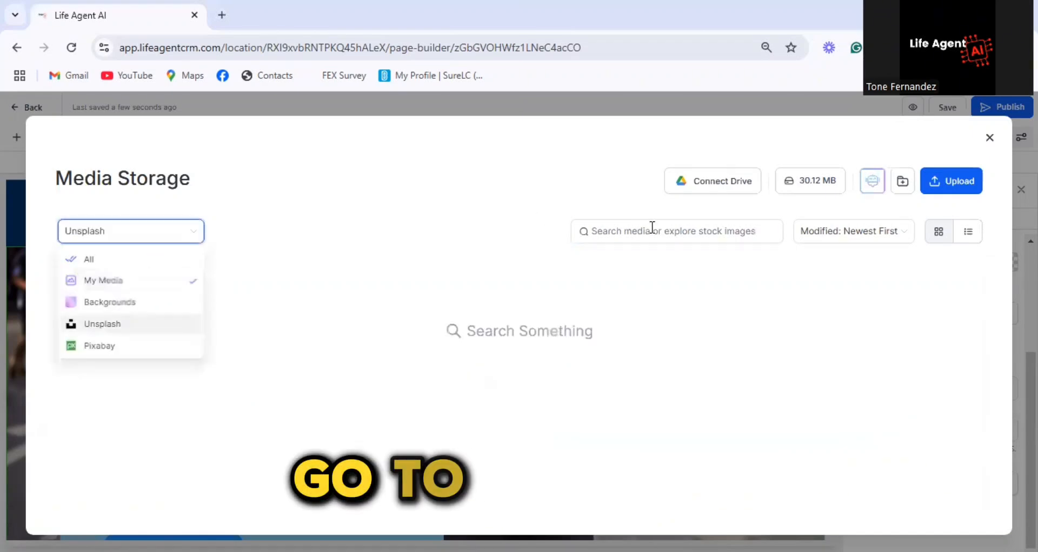
click(652, 227)
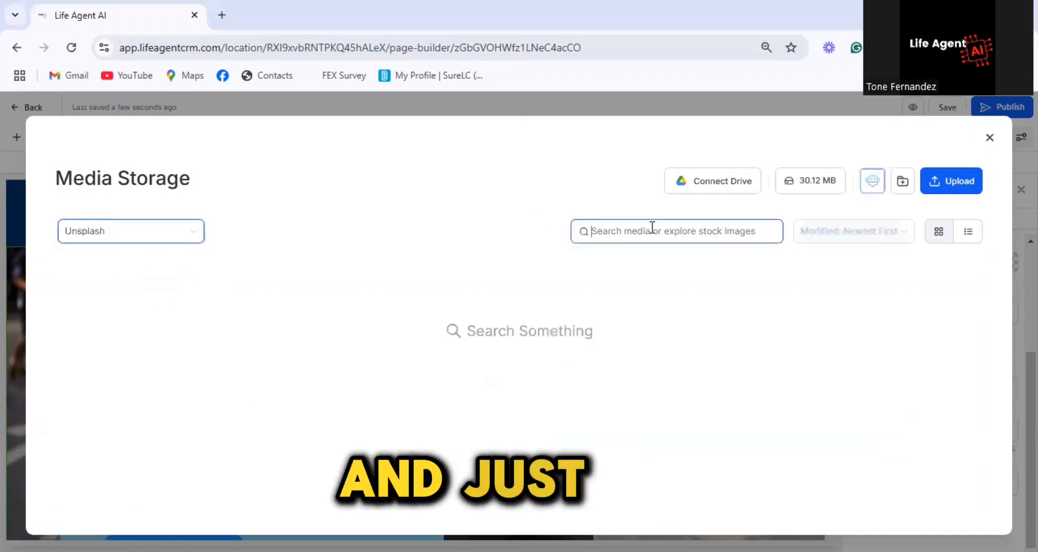
text(family)
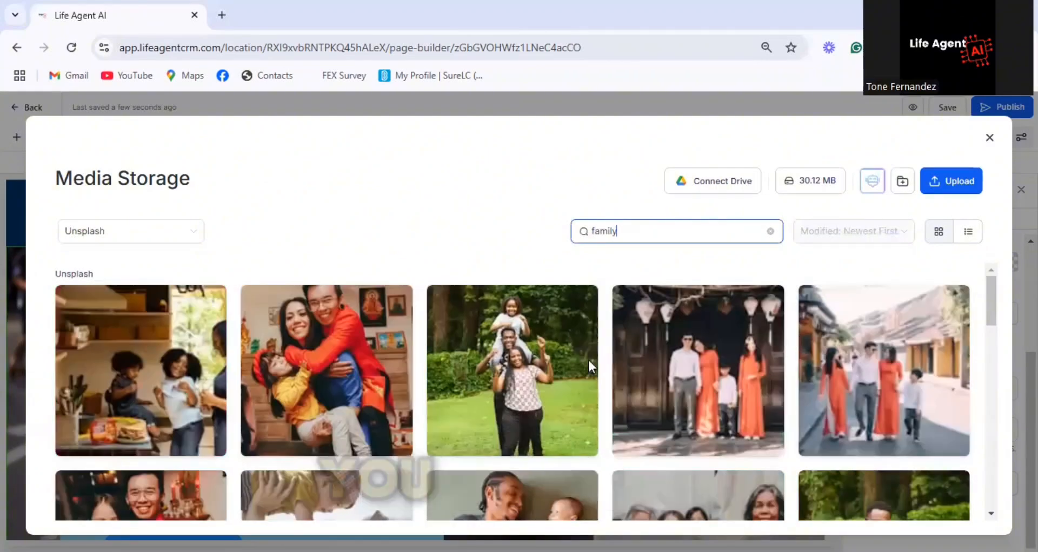
click(518, 342)
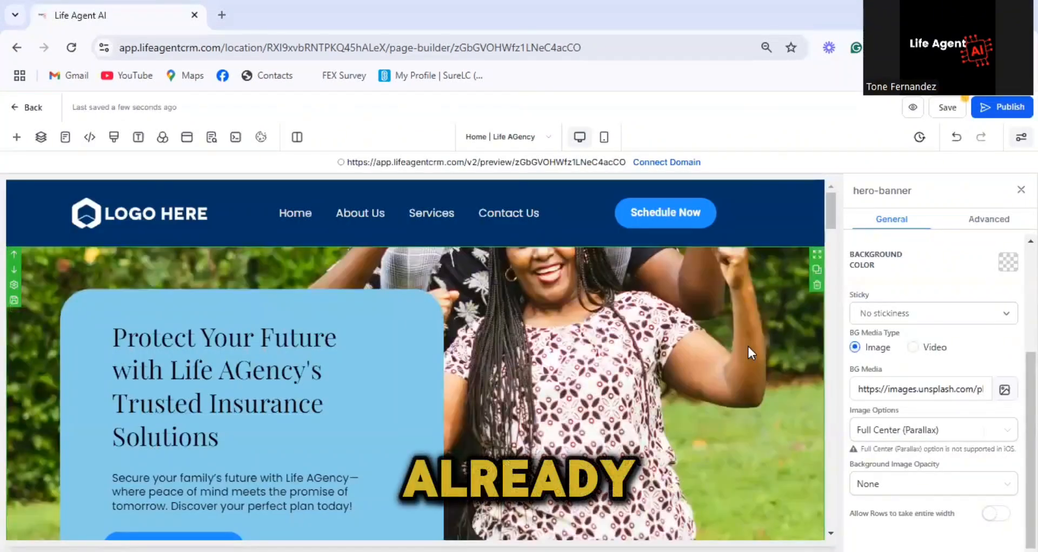
Step: Replace the police image beside the Explore Life AGency's heading with the Pixabay family sunset silhouette photo, family-7392843_150.jpg
scroll(747, 345, down, 4)
scroll(315, 420, down, 3)
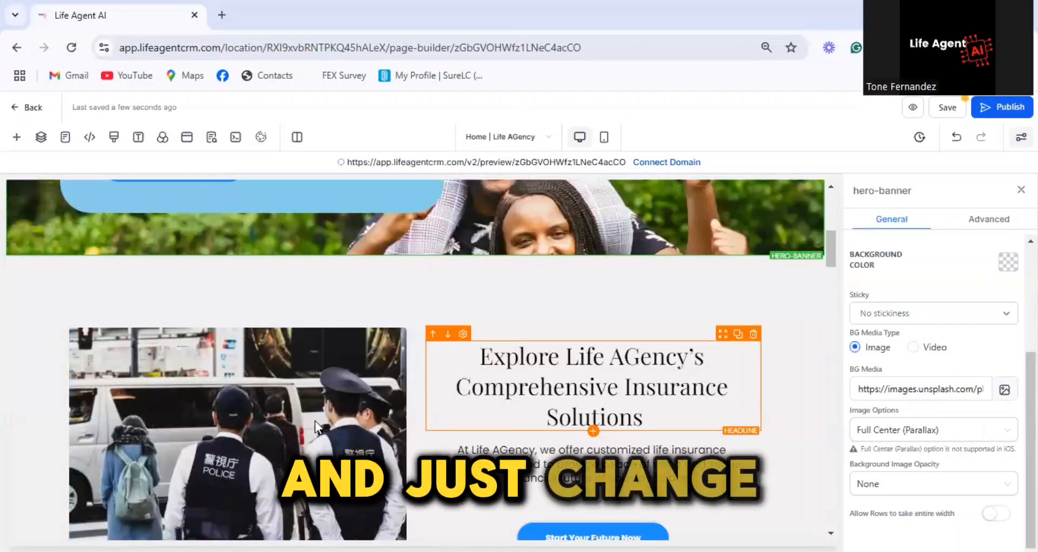
click(316, 421)
click(995, 449)
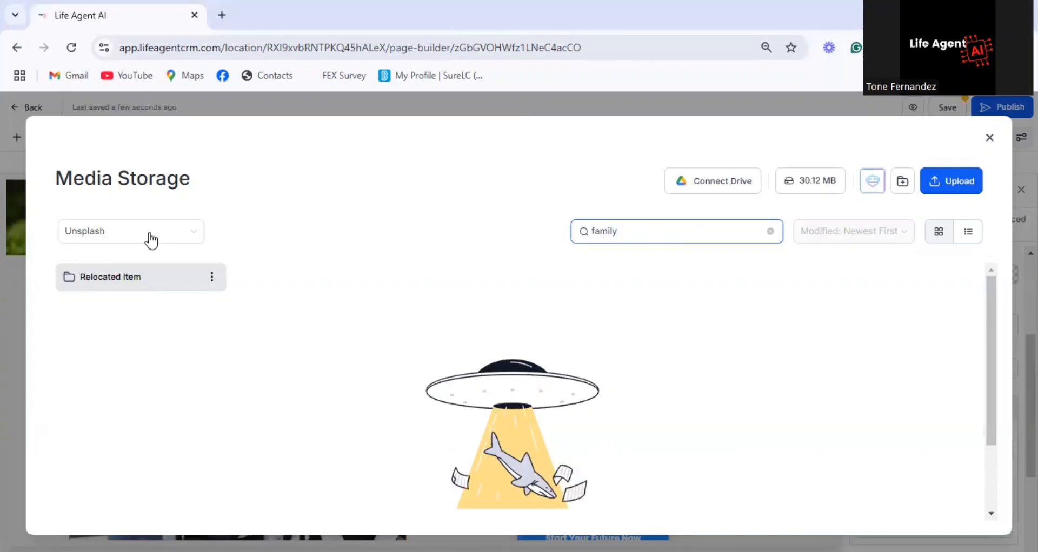
click(645, 229)
key(Return)
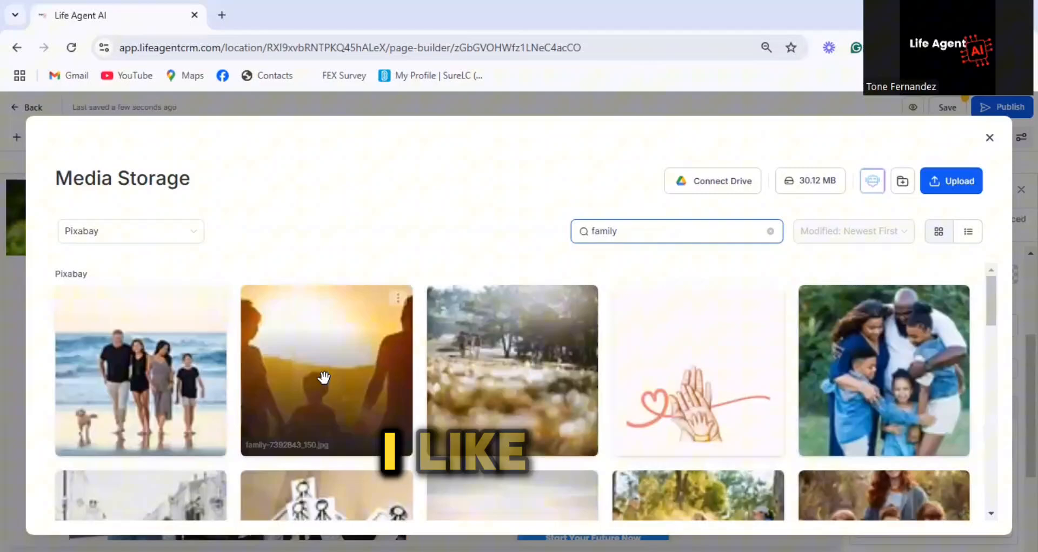
click(328, 388)
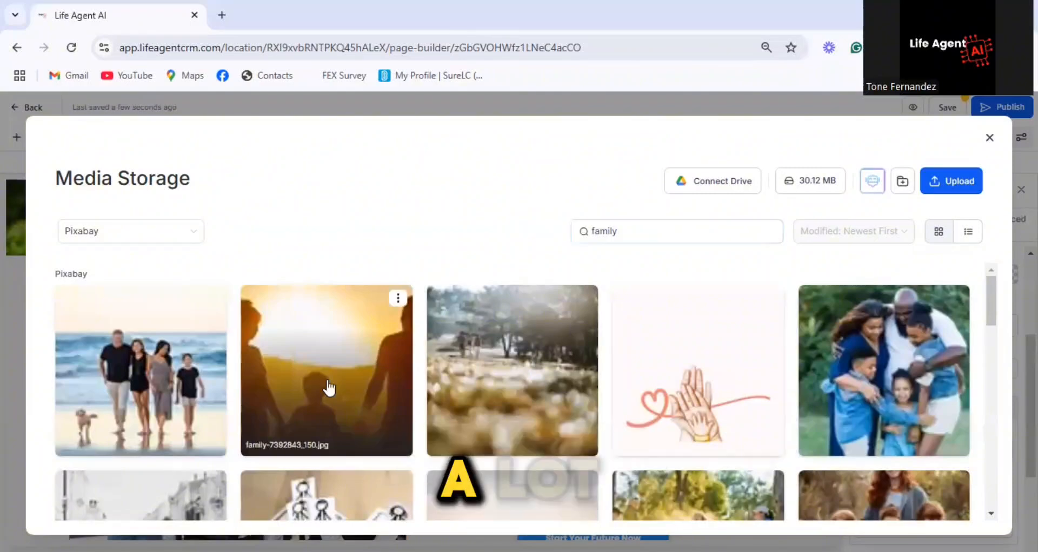
Step: Inspect the header's settings and the background colour choices for the Schedule Now button
scroll(615, 331, down, 6)
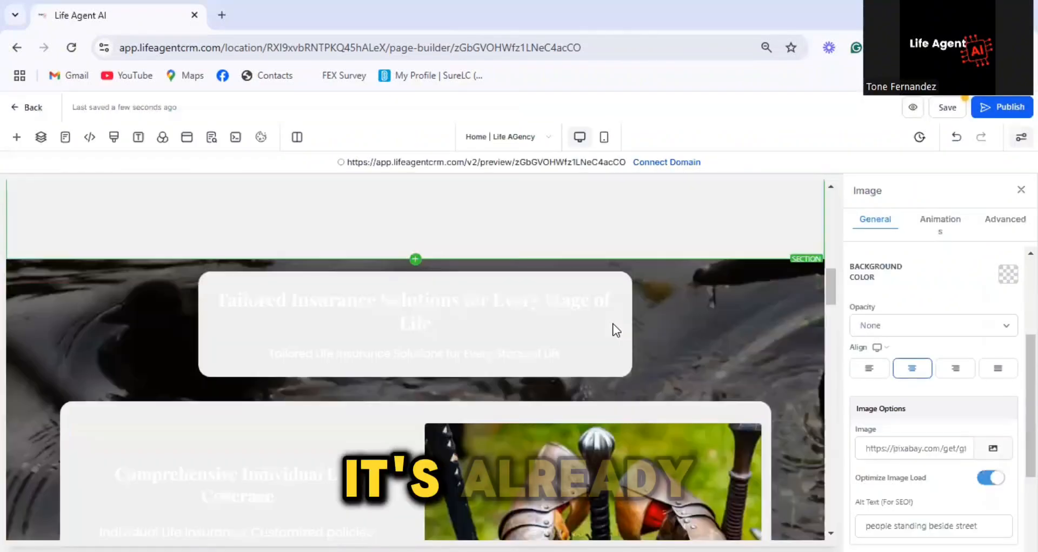
scroll(614, 327, up, 8)
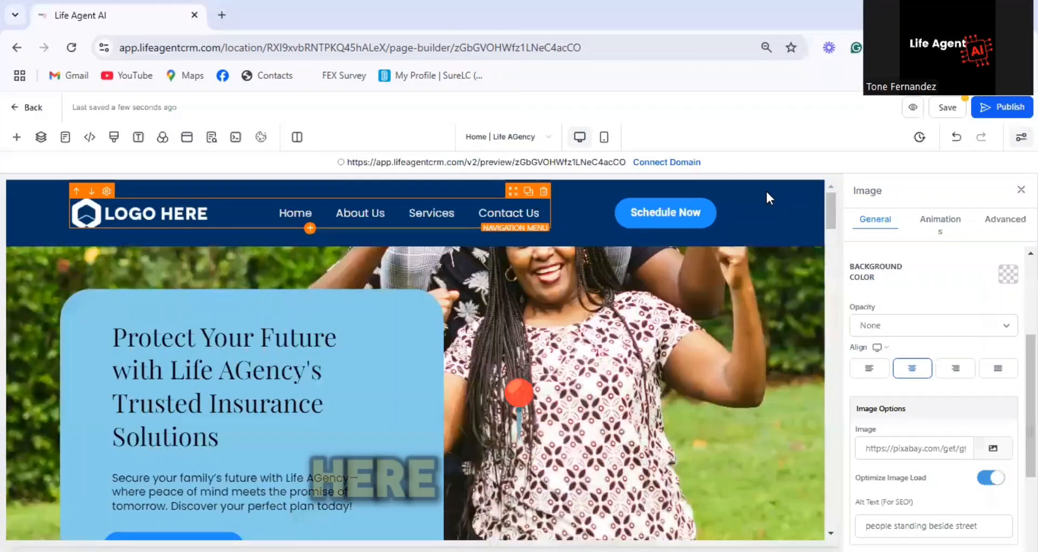
click(765, 190)
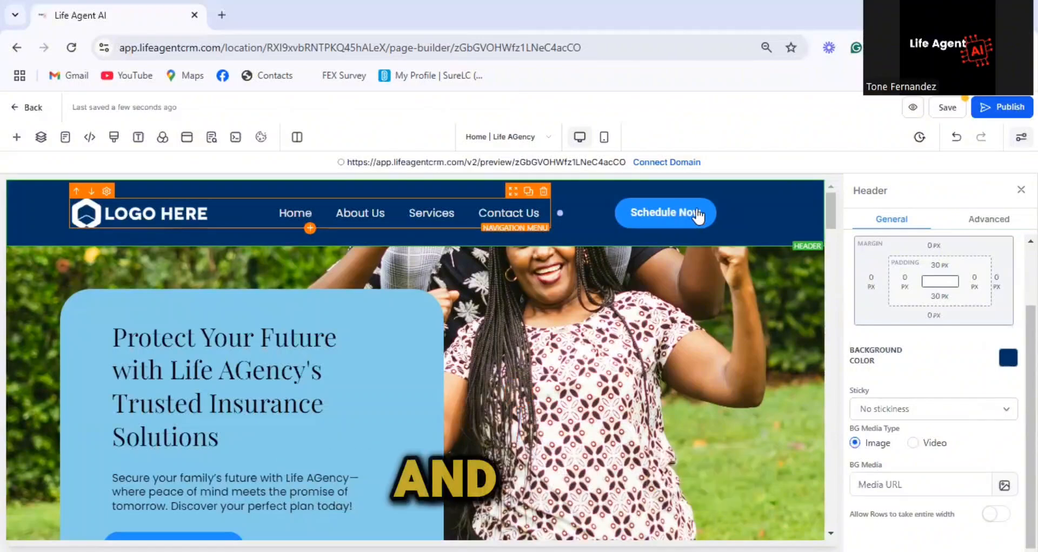
click(676, 214)
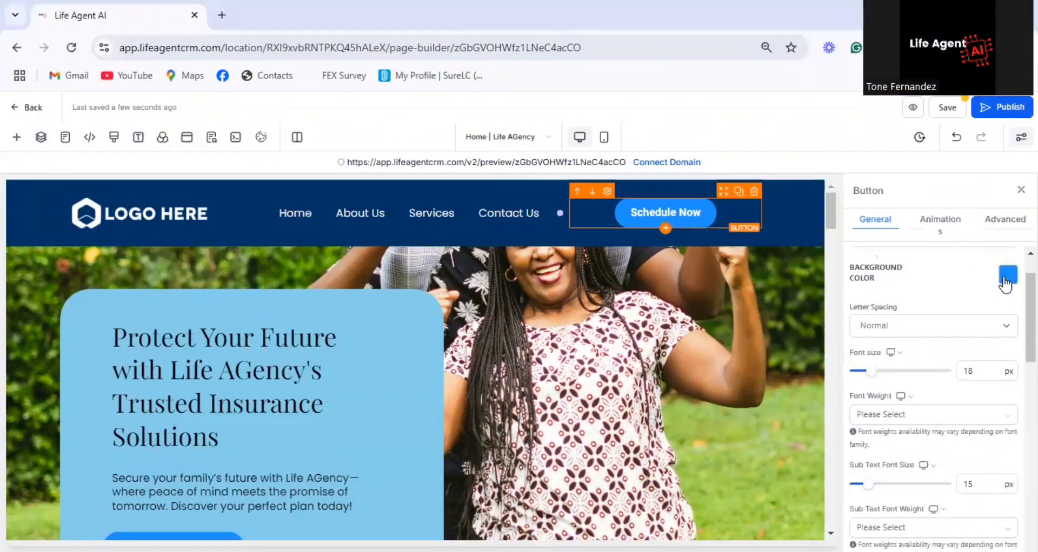
click(1007, 276)
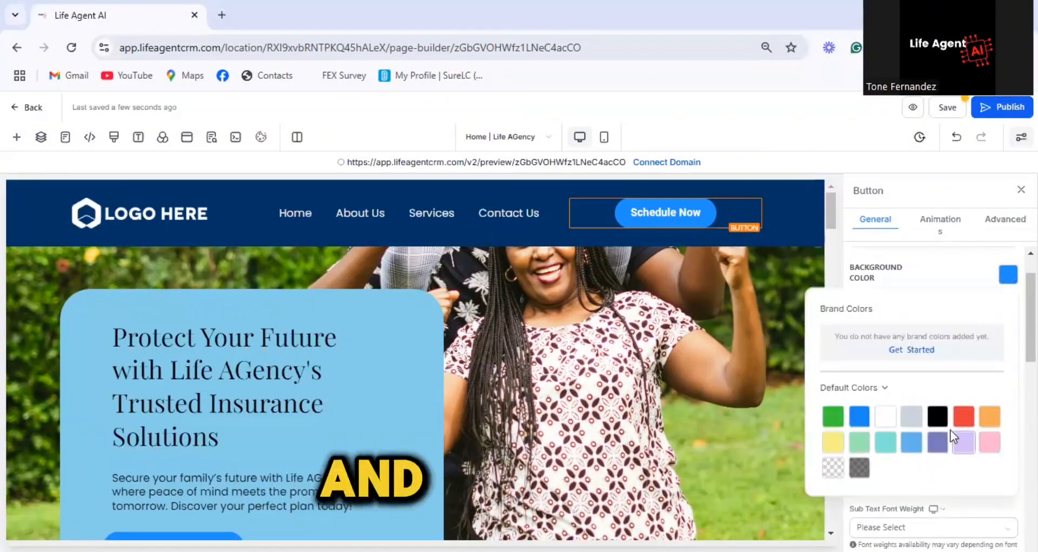
click(633, 304)
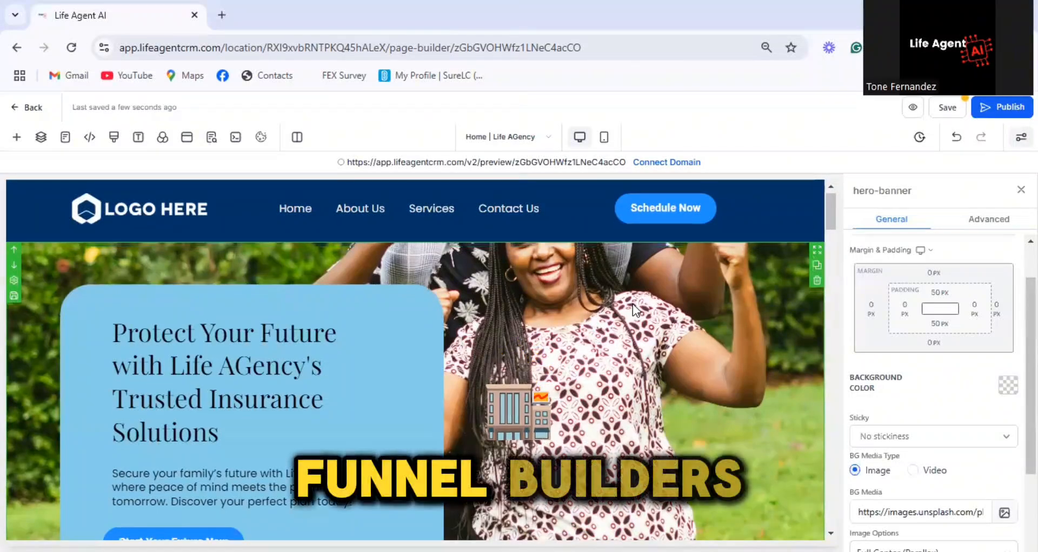
Step: Replace the armour gloves image beside Comprehensive Individual Life Coverage with the Unsplash photo of a family embracing on a wooden deck, searching for family
scroll(633, 304, down, 5)
scroll(692, 388, down, 2)
click(692, 389)
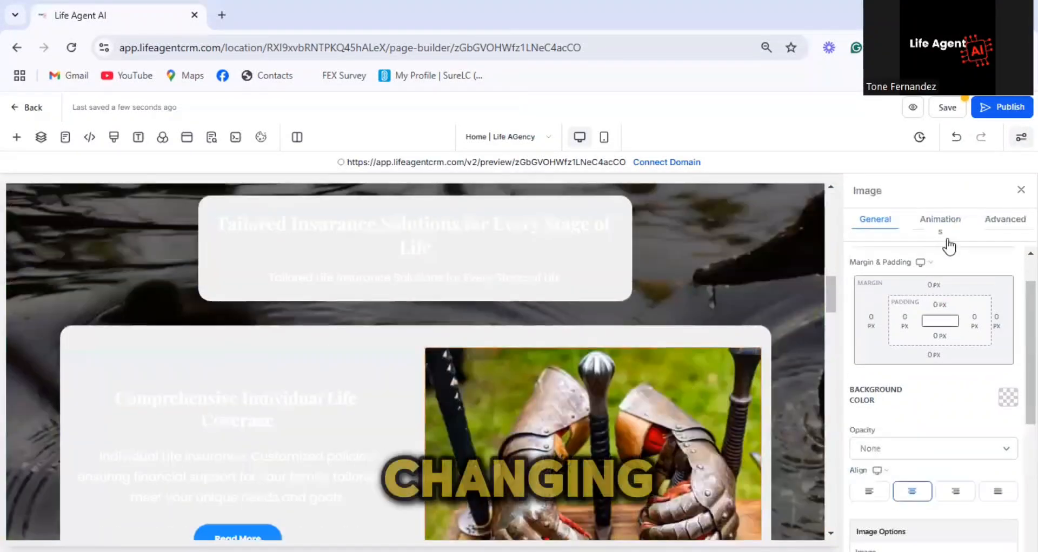
scroll(938, 294, down, 5)
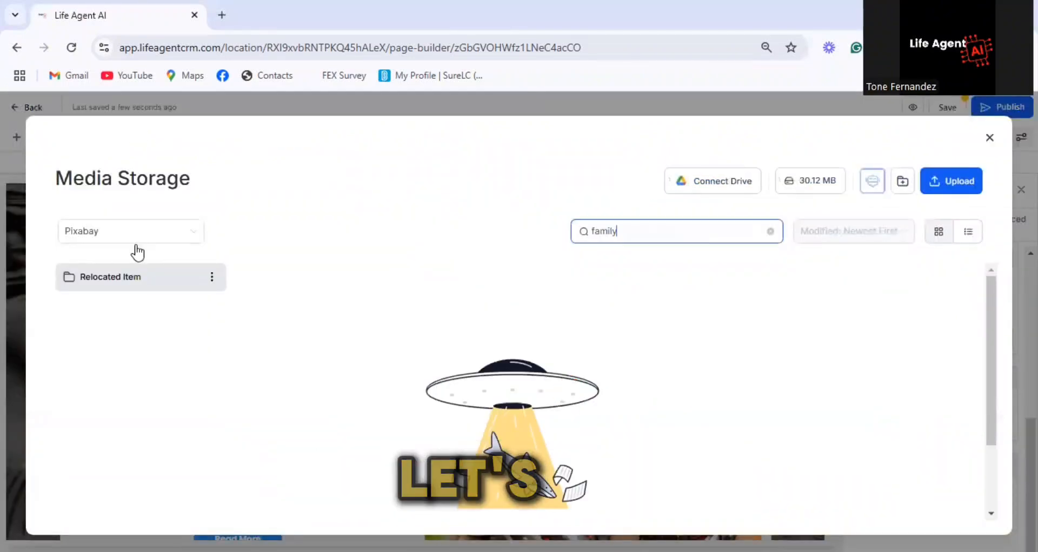
click(132, 233)
click(140, 323)
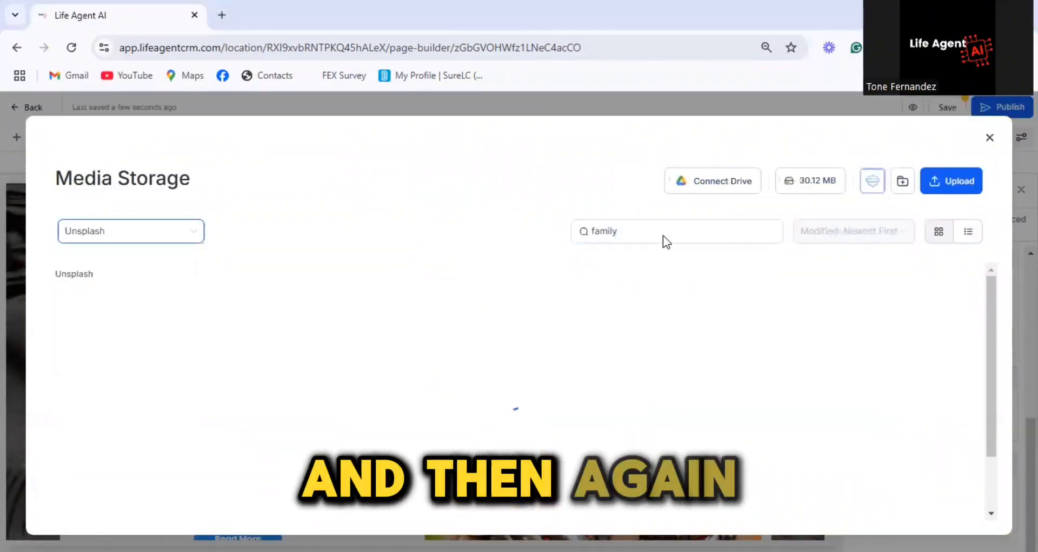
click(664, 233)
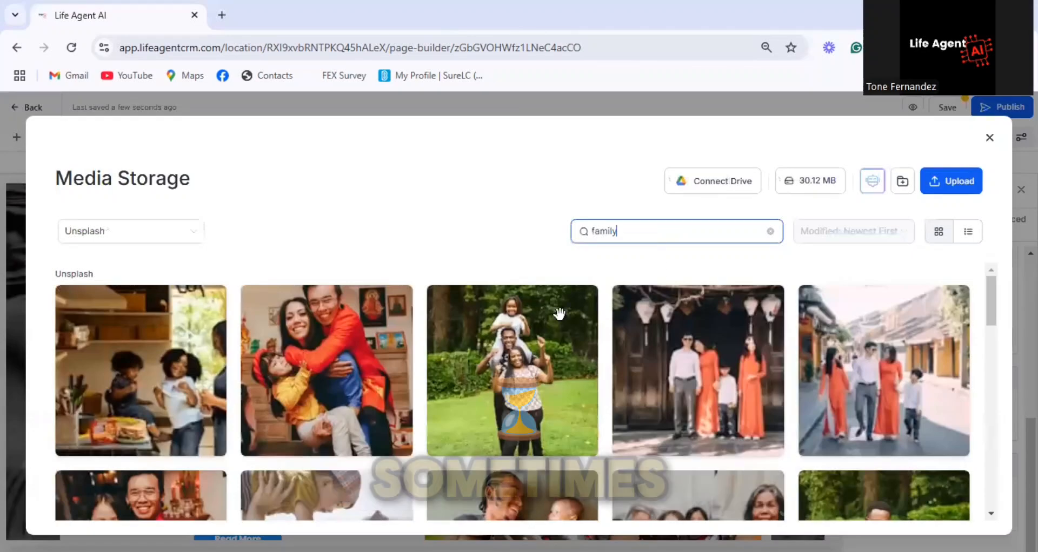
scroll(560, 324, down, 4)
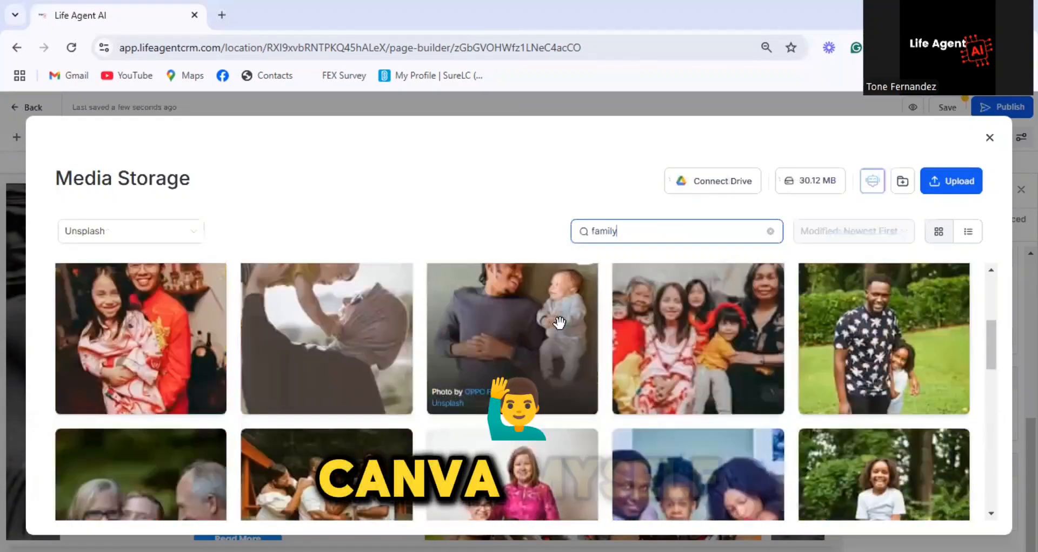
scroll(560, 323, down, 2)
scroll(313, 371, down, 2)
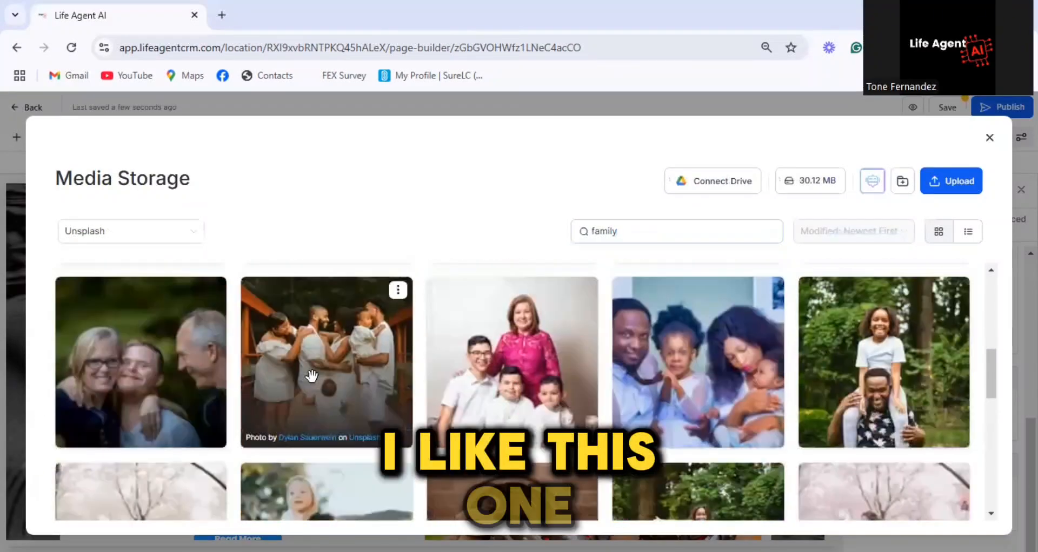
click(311, 376)
Step: Replace the security camera image beside Flexible Term Life Insurance Plans with the Pixabay photo of a family standing in a field, searching for family
scroll(713, 326, down, 5)
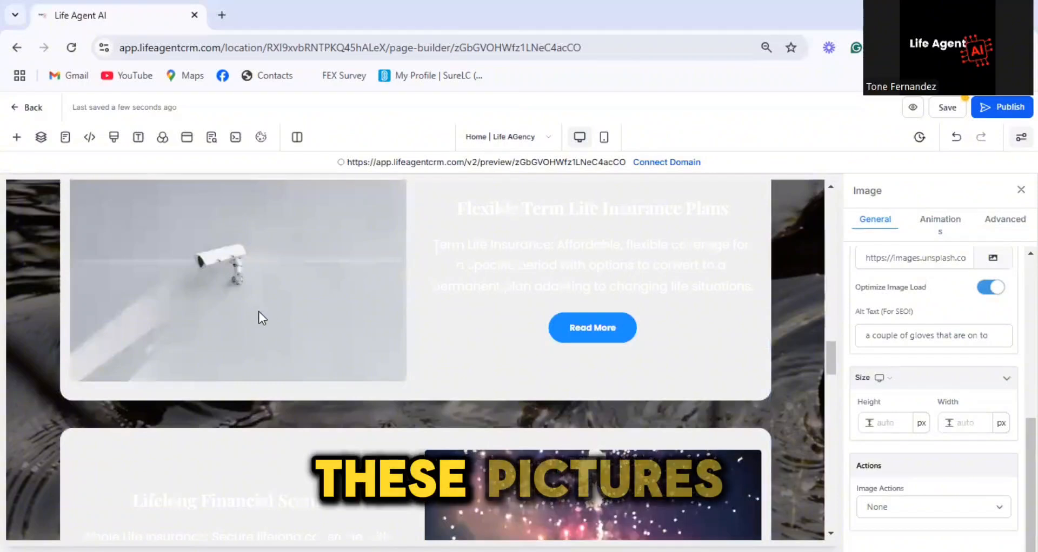
click(258, 312)
click(993, 258)
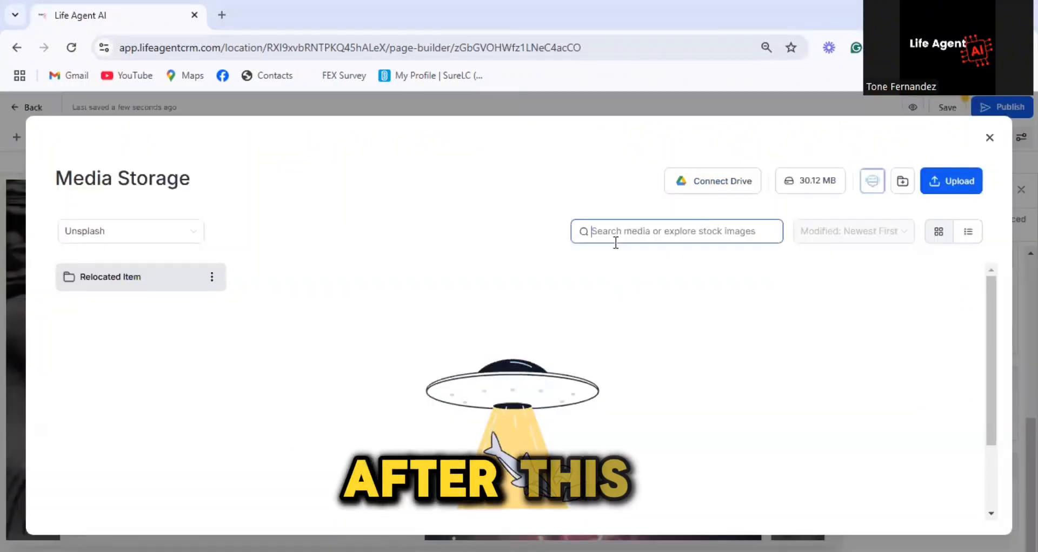
click(182, 244)
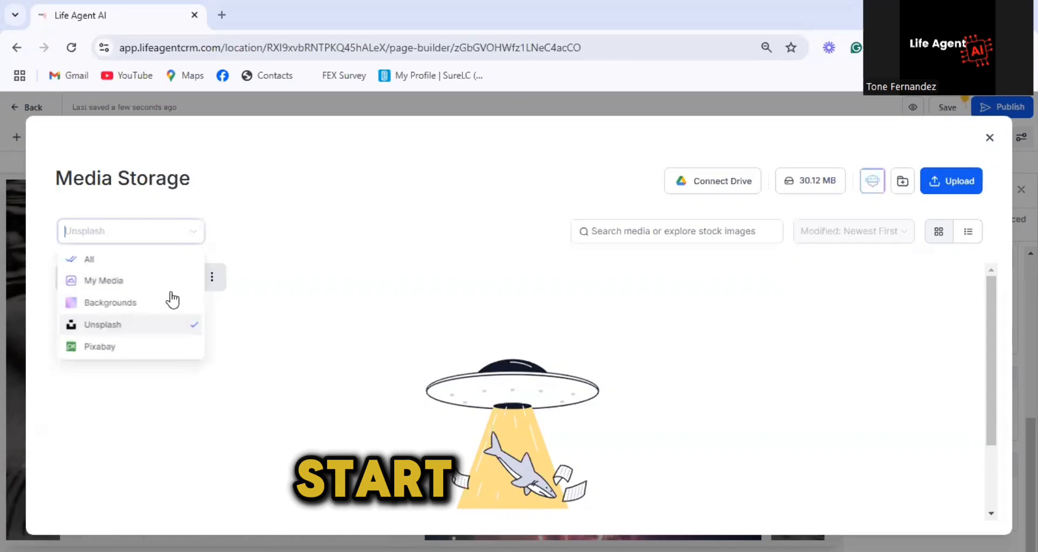
click(172, 347)
click(655, 227)
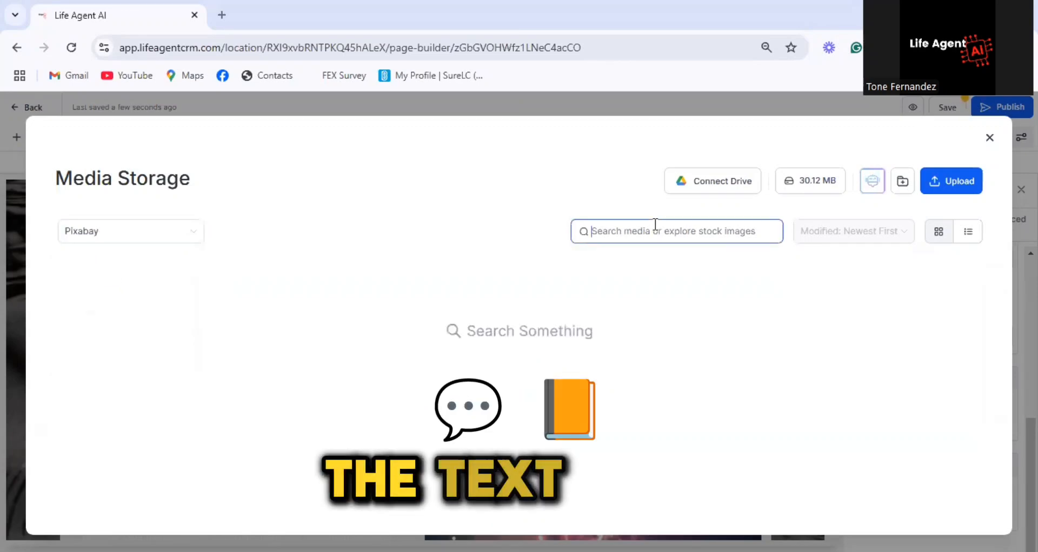
text(family)
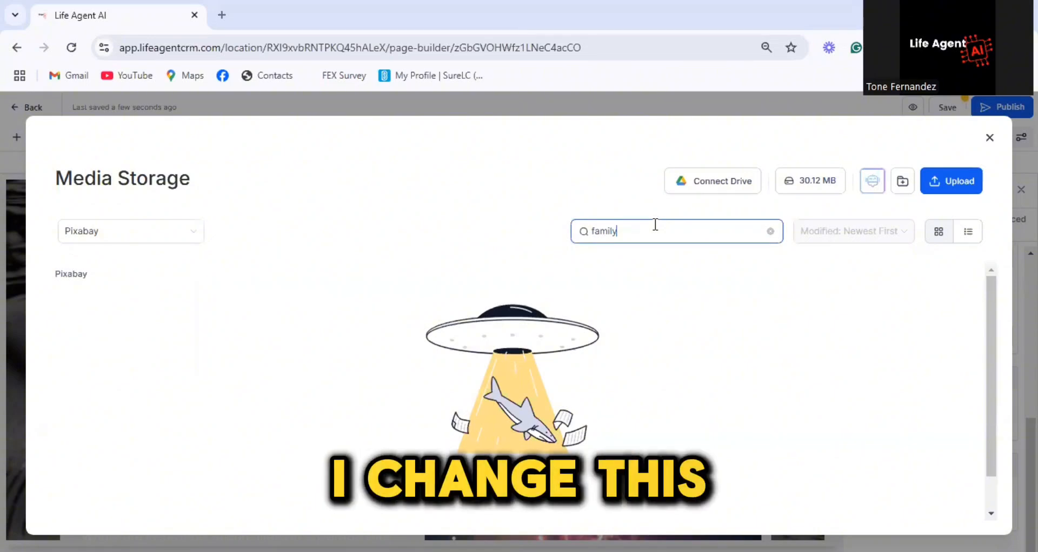
scroll(889, 335, down, 10)
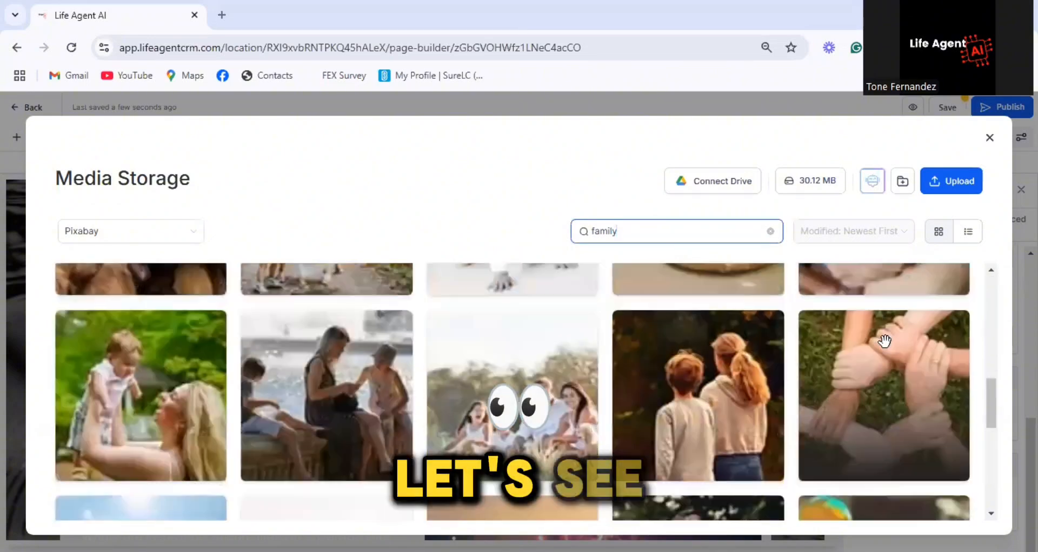
scroll(496, 408, up, 9)
scroll(473, 363, down, 2)
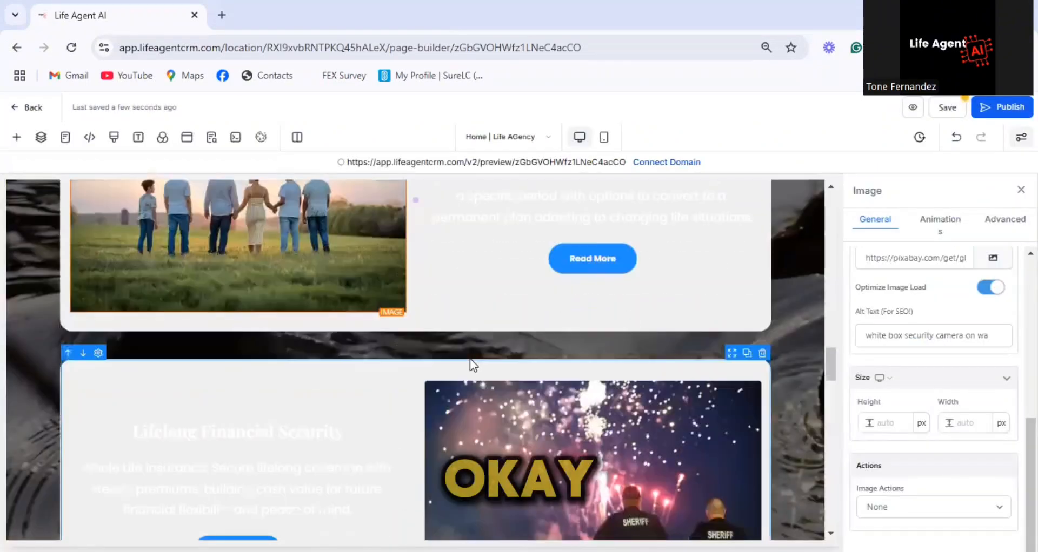
Step: Replace the pink and yellow condom image beside Estate and Legacy Planning Services with an Unsplash family photo, searching for family
scroll(472, 364, down, 5)
scroll(469, 361, up, 5)
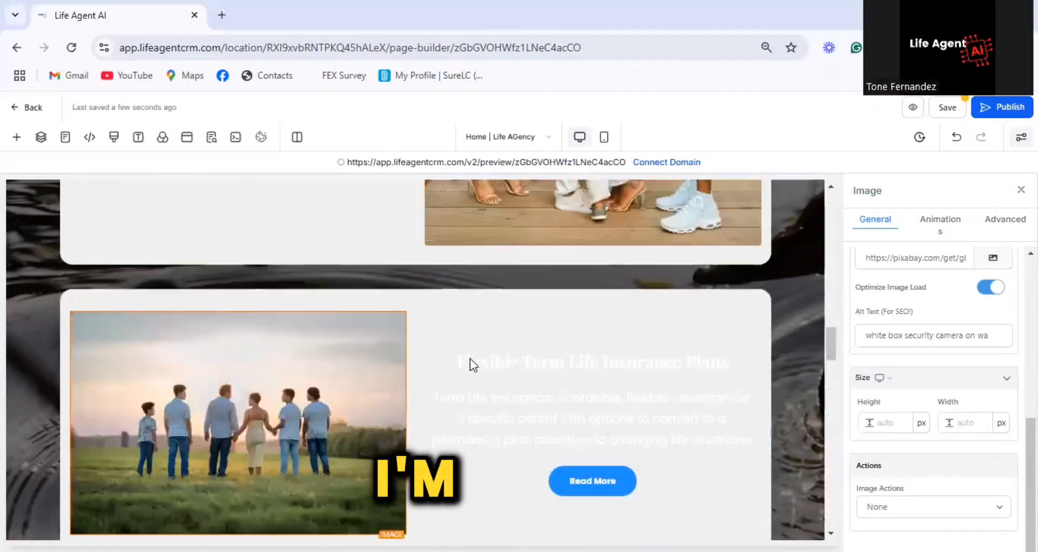
scroll(469, 359, down, 2)
scroll(471, 360, down, 3)
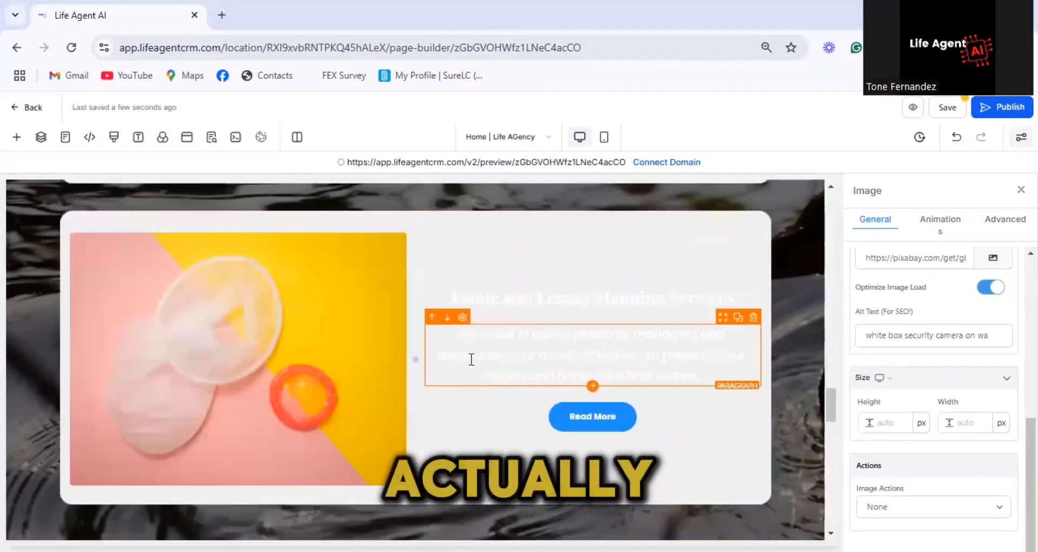
scroll(471, 359, down, 7)
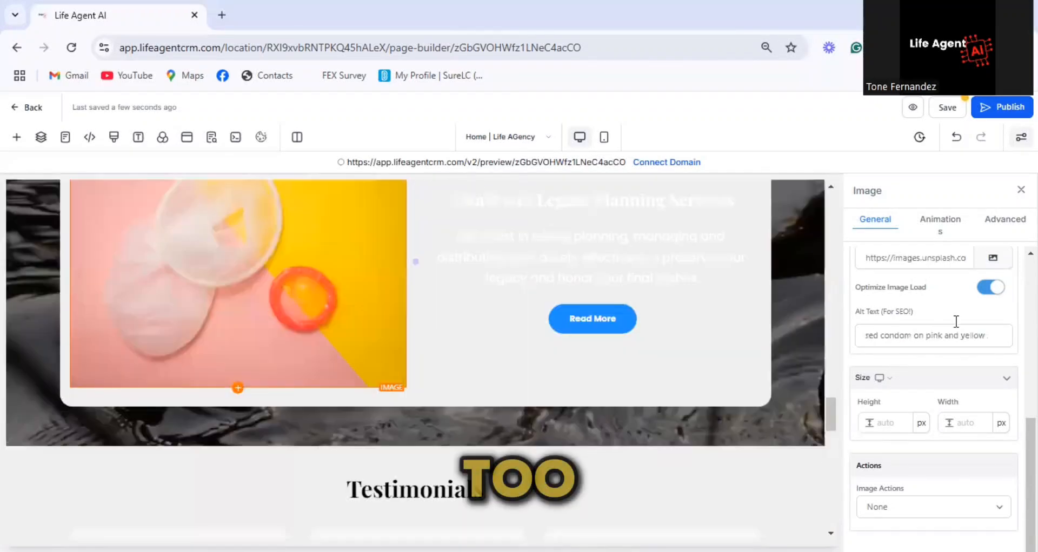
click(993, 259)
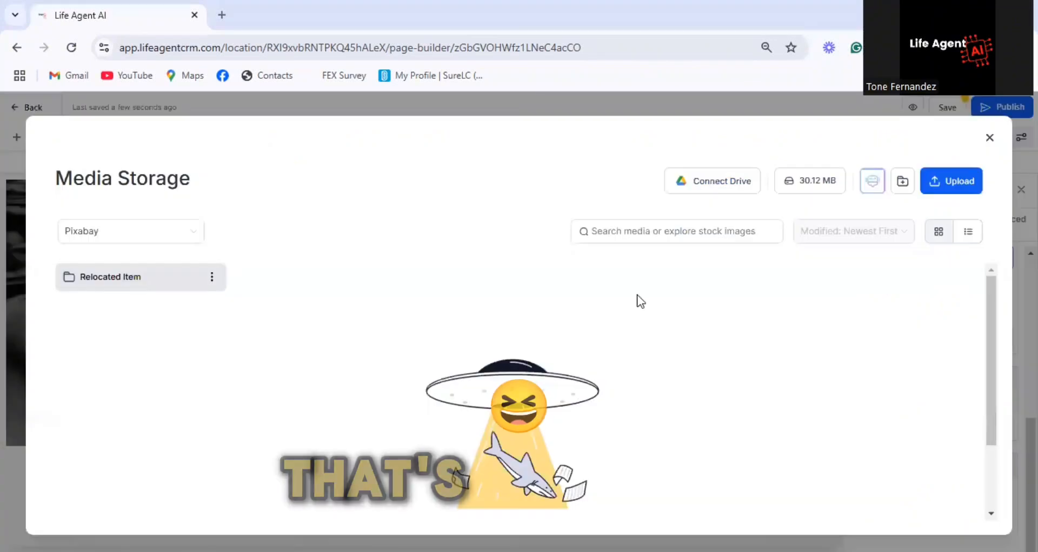
click(677, 234)
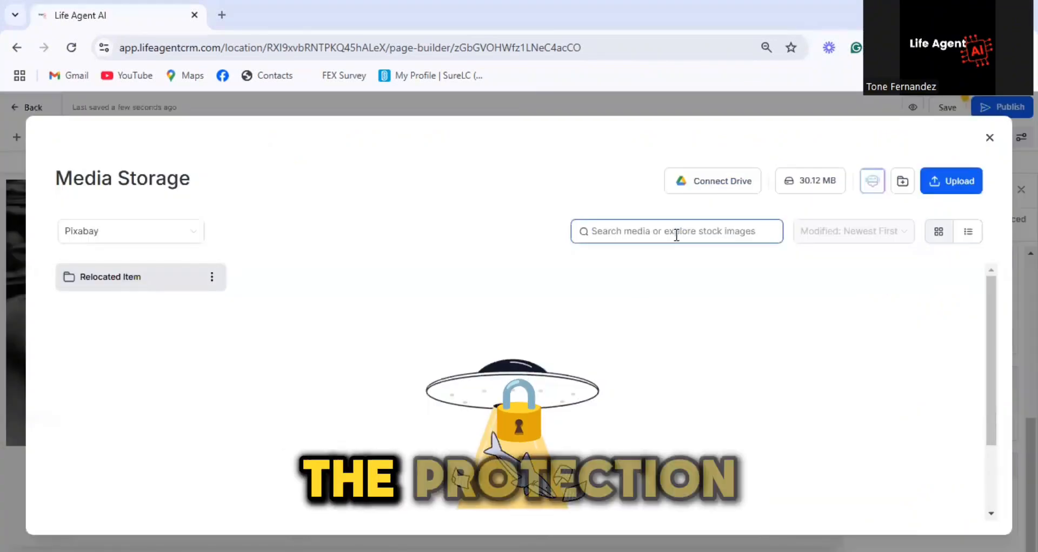
text(fami)
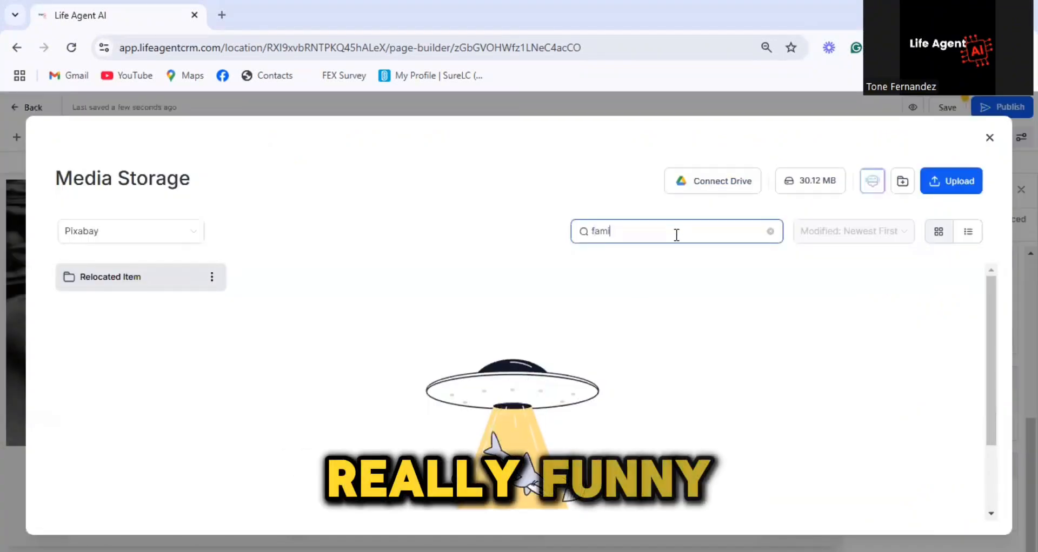
text(ly)
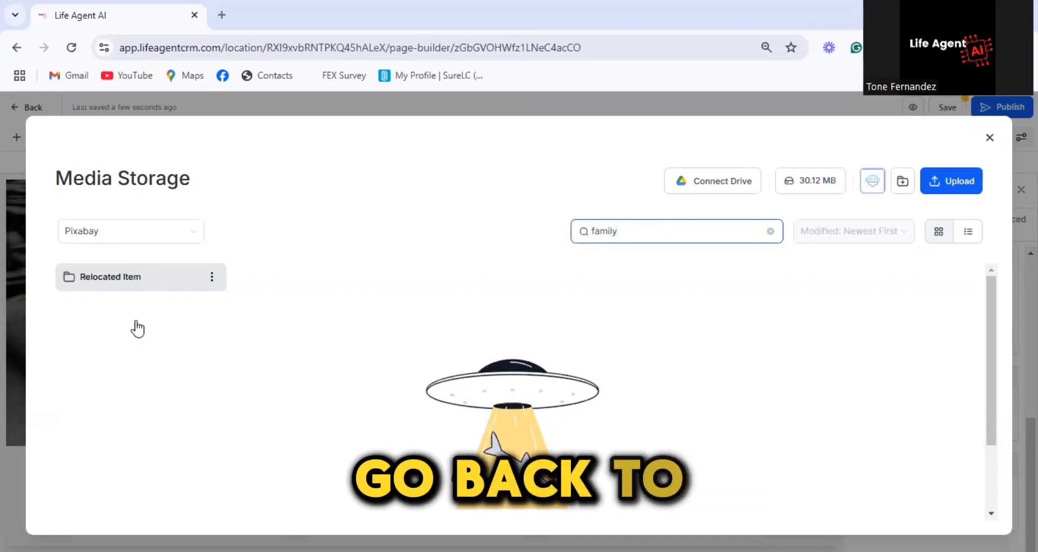
click(130, 231)
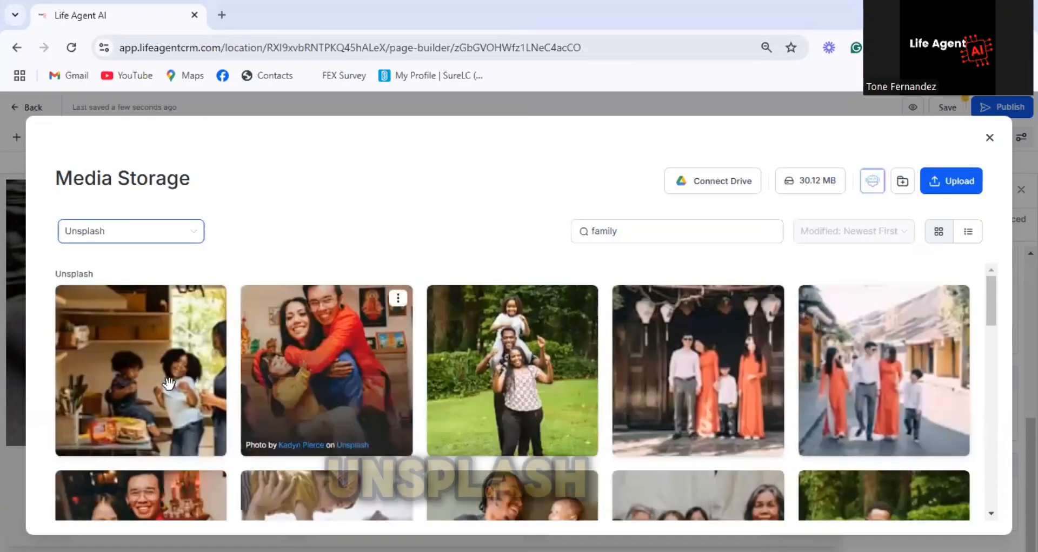
click(520, 317)
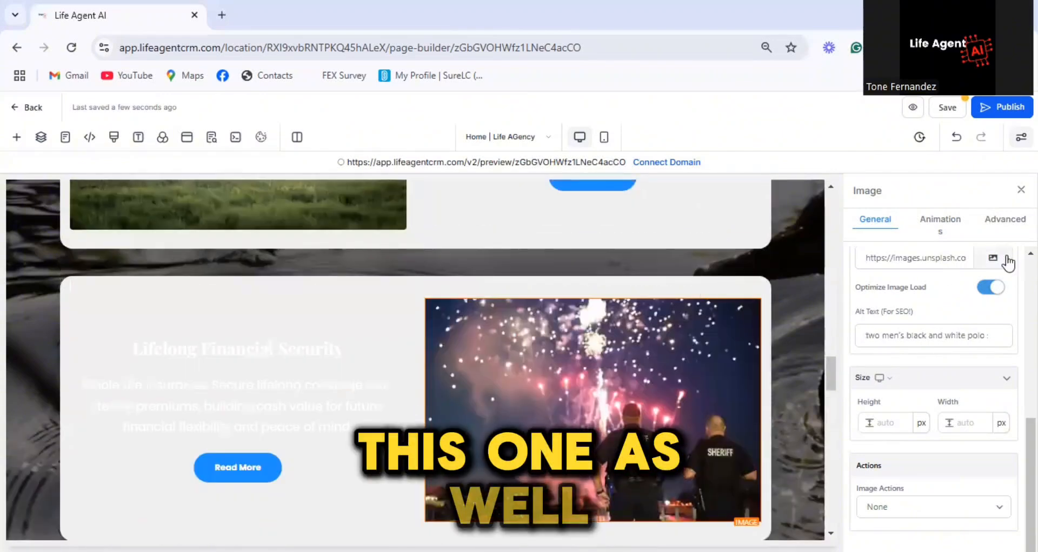
Step: Replace the sheriffs and fireworks image beside Lifelong Financial Security with a Pixabay family photo, searching for family
click(993, 258)
scroll(475, 367, down, 5)
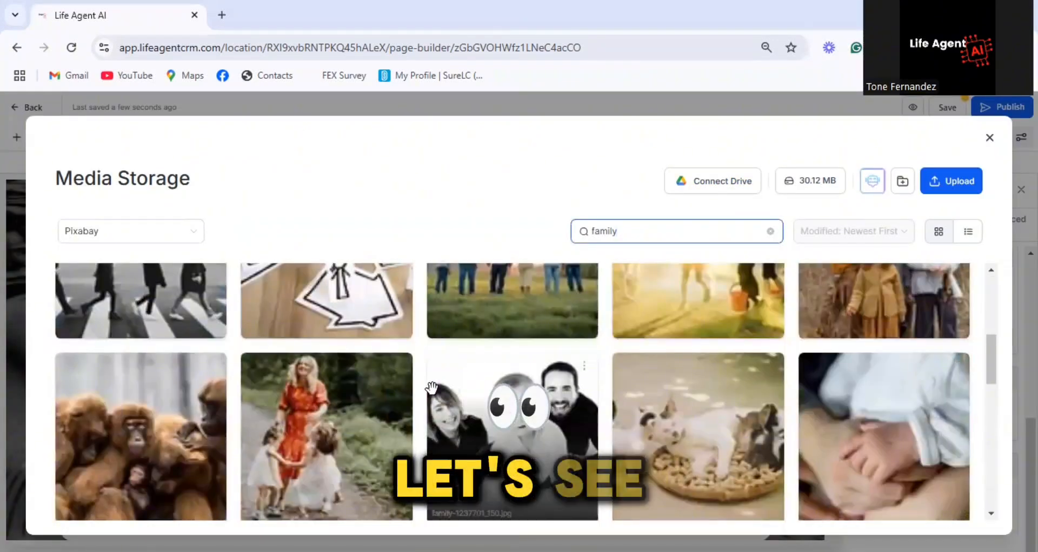
scroll(387, 357, down, 2)
scroll(596, 364, down, 5)
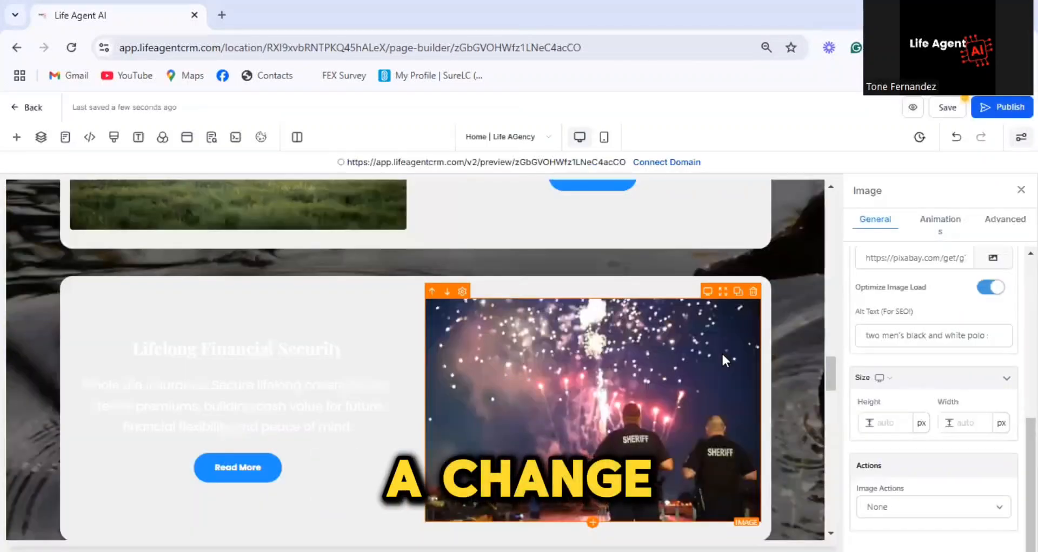
Step: Delete the row of three Google review cards below the Testimonials heading
scroll(723, 358, down, 10)
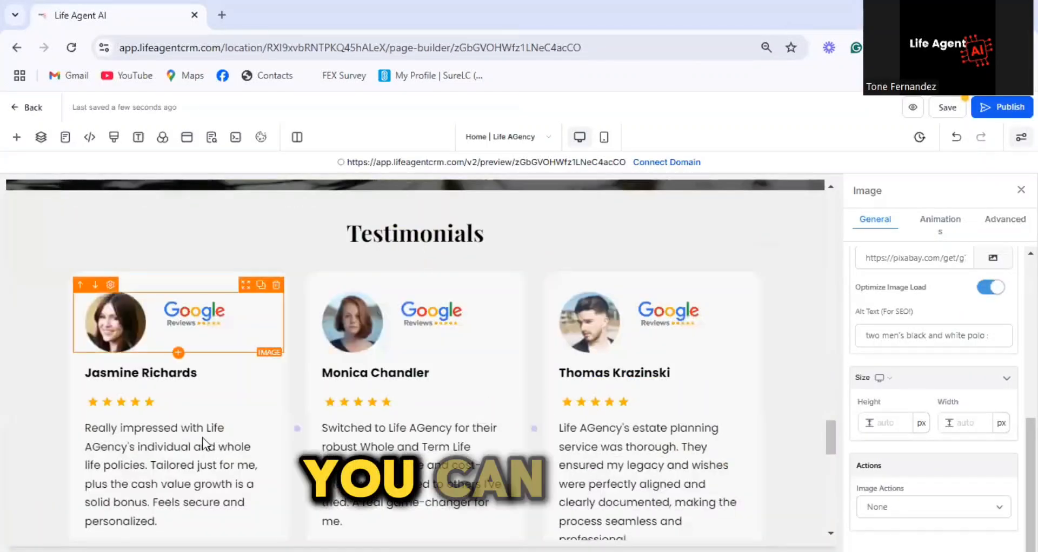
click(175, 375)
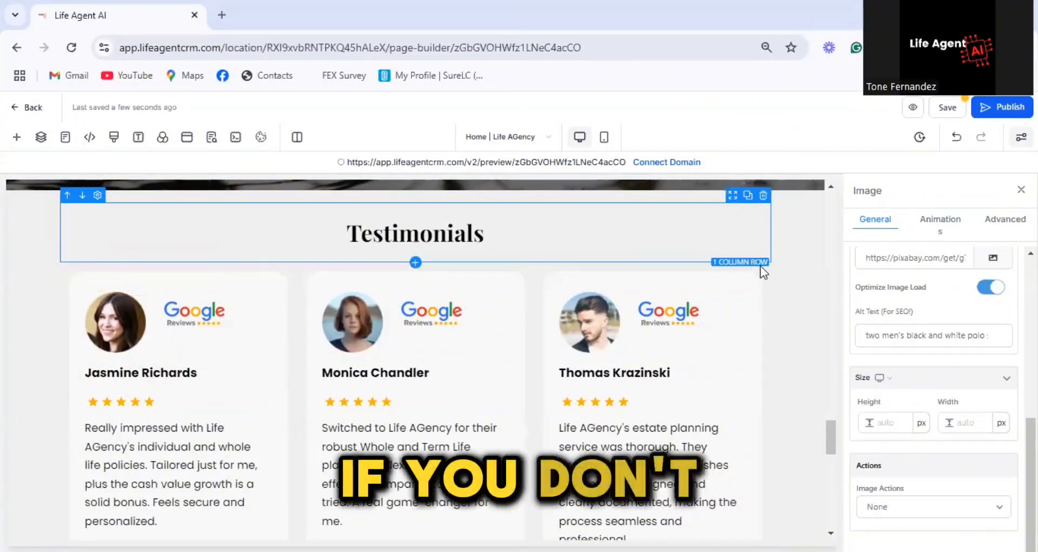
click(763, 256)
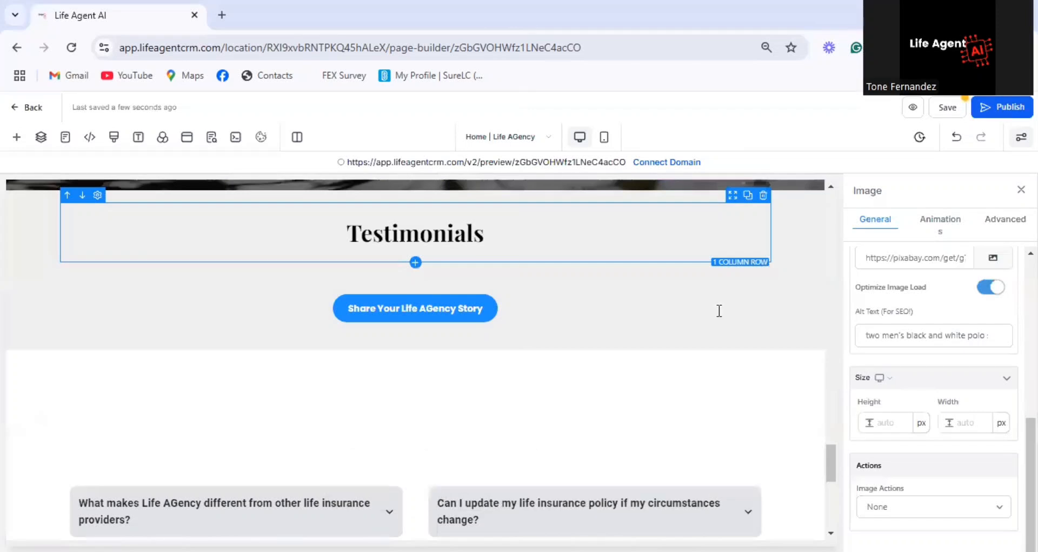
Step: Inspect the FAQ list items, then the footer's contact email placeholder and logo image settings
scroll(719, 311, down, 5)
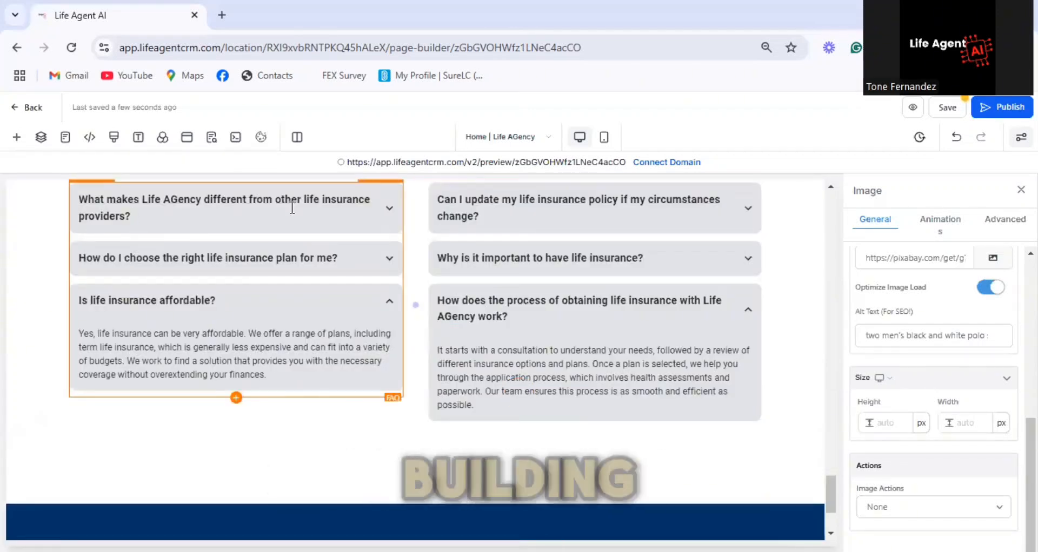
click(389, 210)
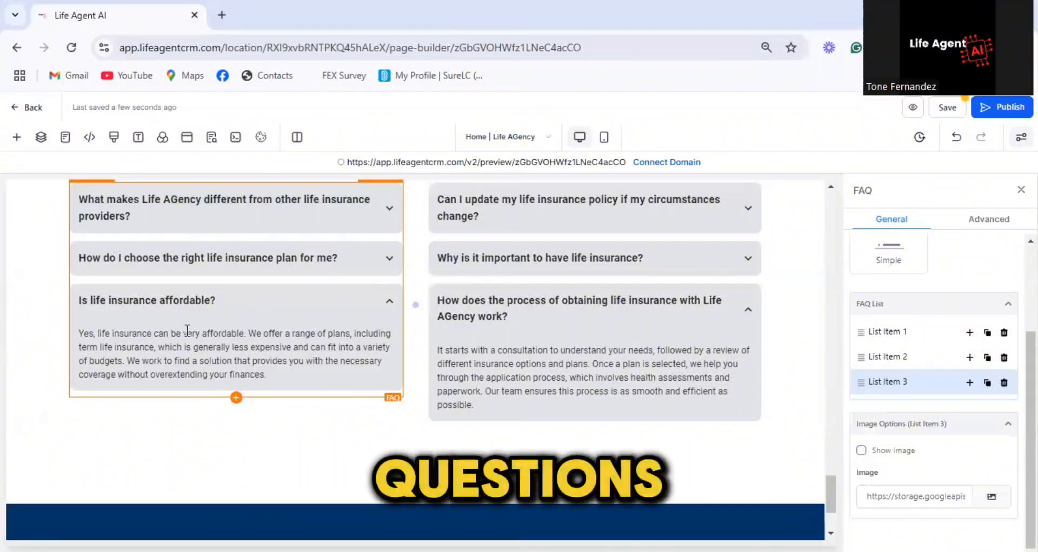
scroll(509, 329, down, 2)
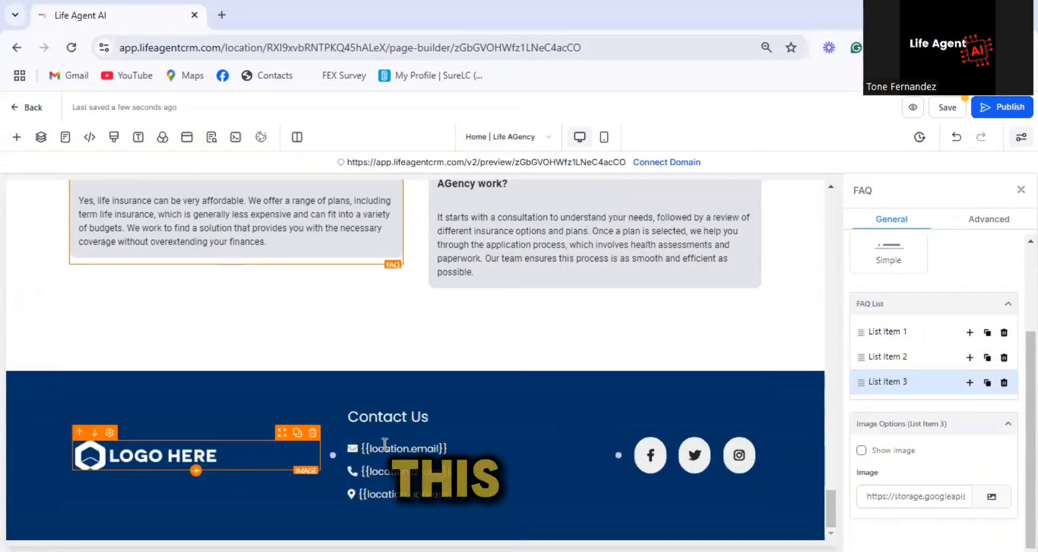
drag(454, 449, 361, 449)
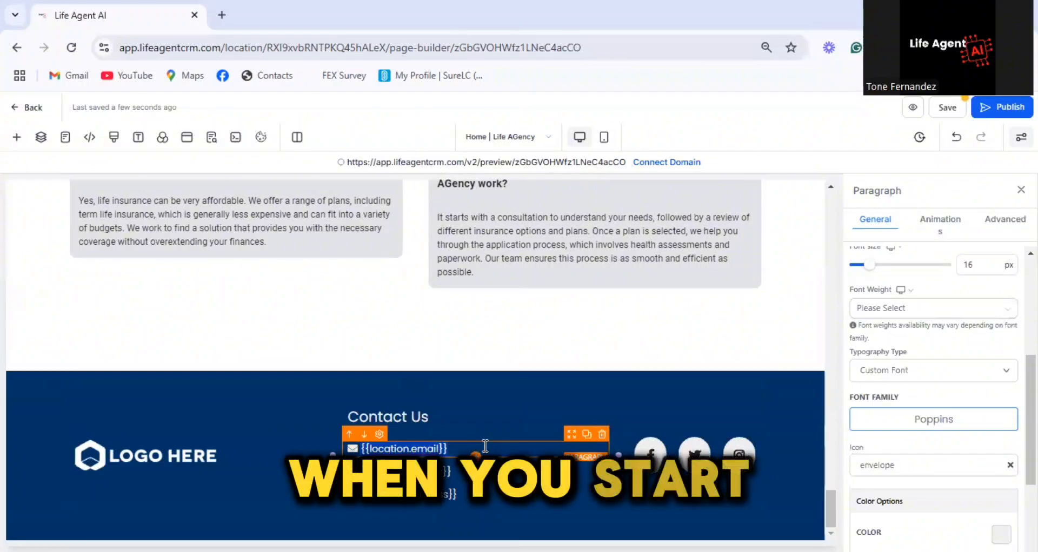
click(457, 448)
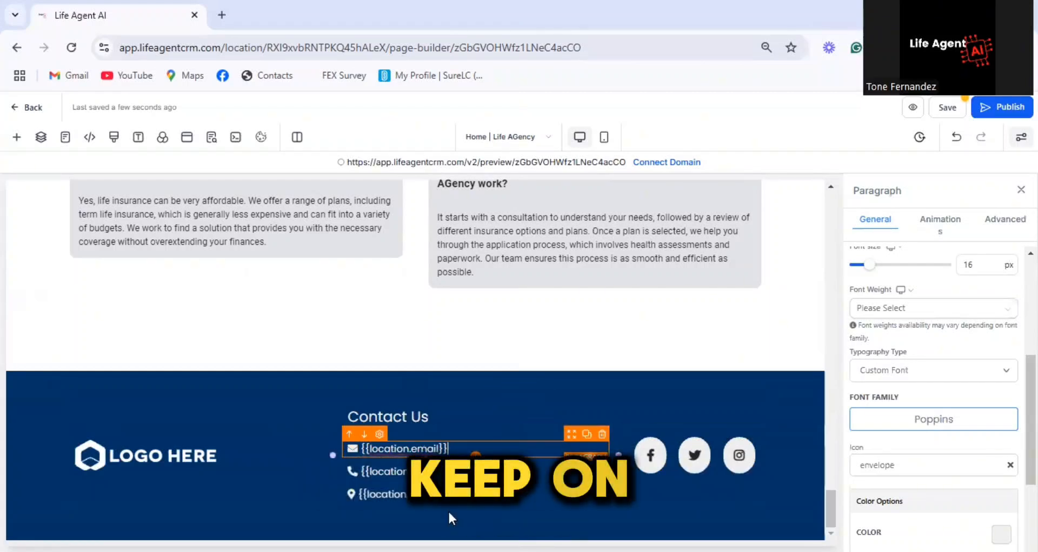
click(158, 469)
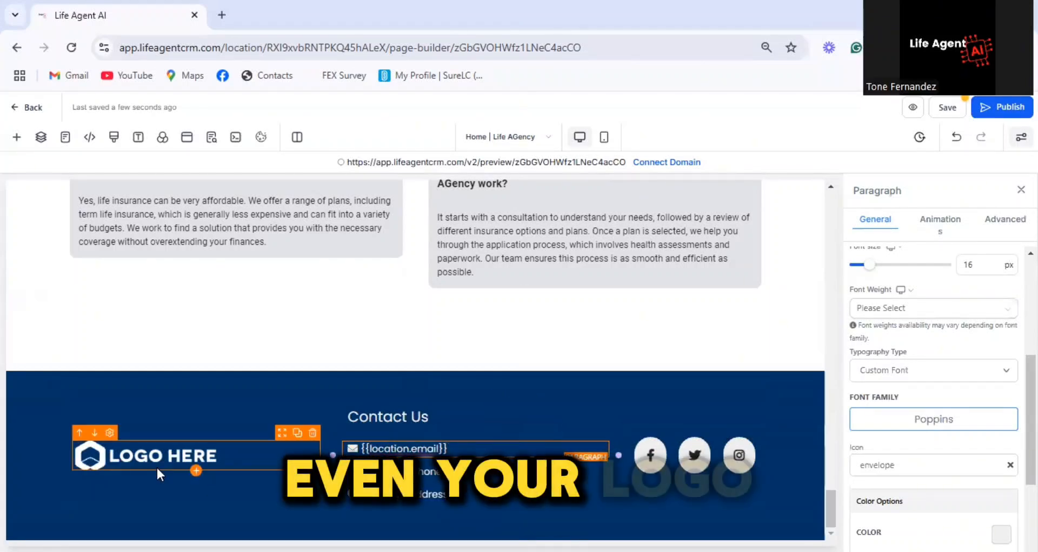
scroll(348, 468, up, 5)
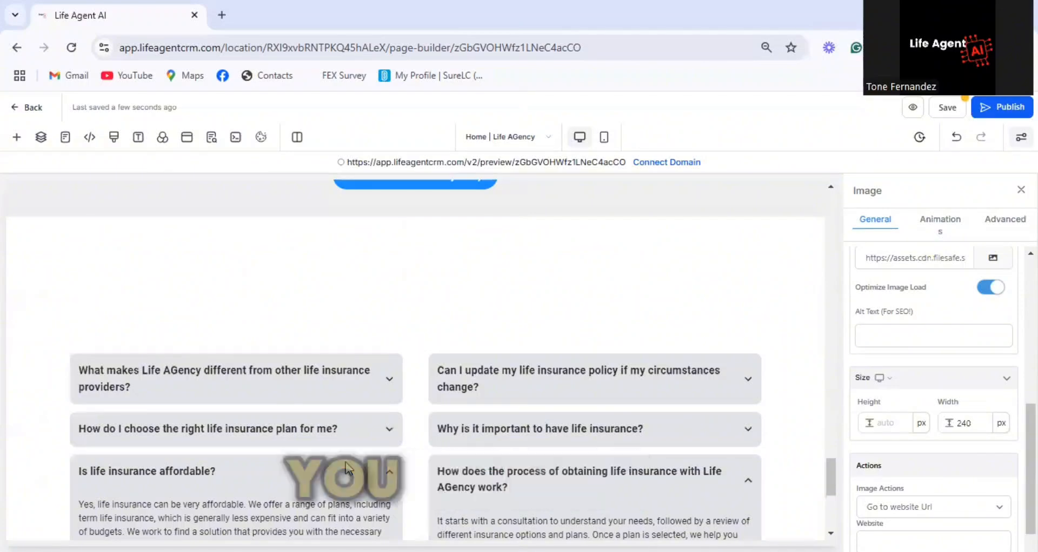
scroll(348, 468, down, 5)
scroll(592, 403, up, 2)
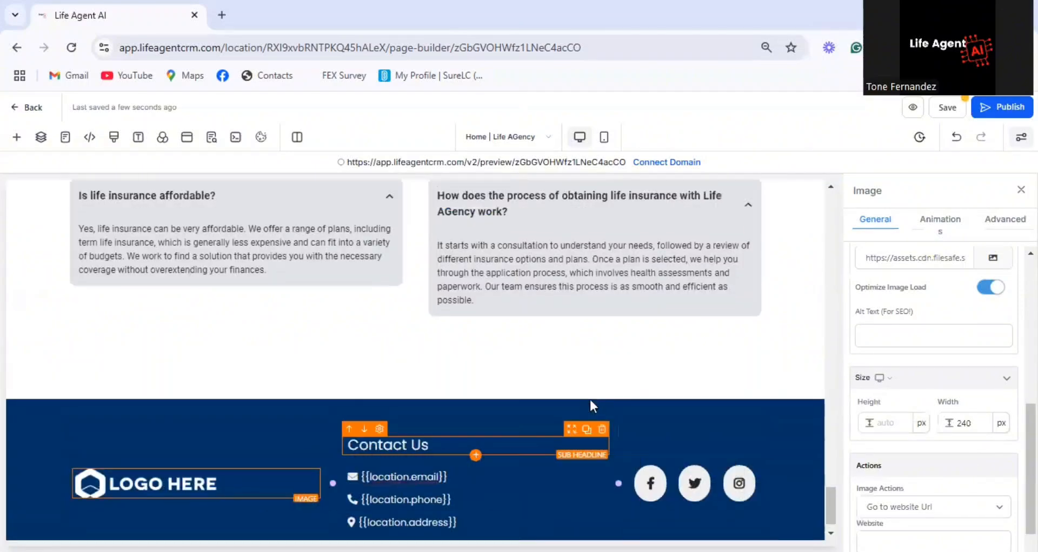
Step: Select the hero banner's paragraph about securing your family's future and open the Generate with AI dialog for it
scroll(590, 402, up, 10)
scroll(610, 359, up, 5)
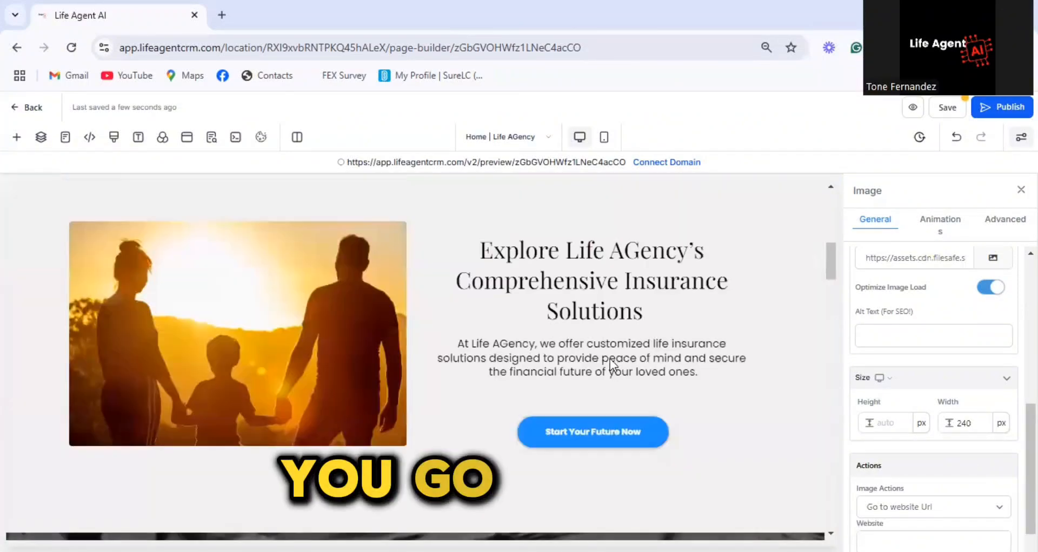
scroll(611, 359, up, 1)
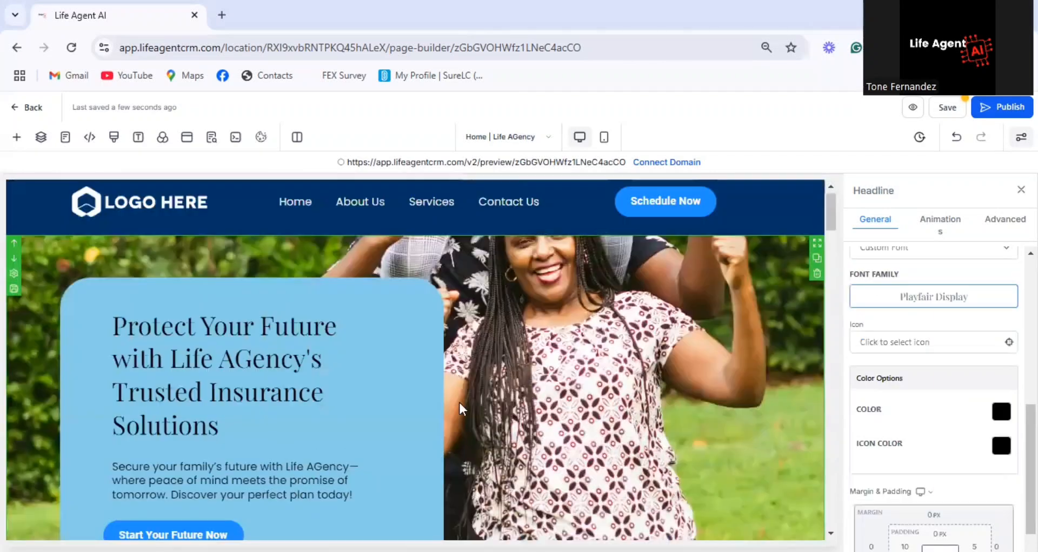
scroll(302, 276, down, 3)
drag(357, 280, 247, 279)
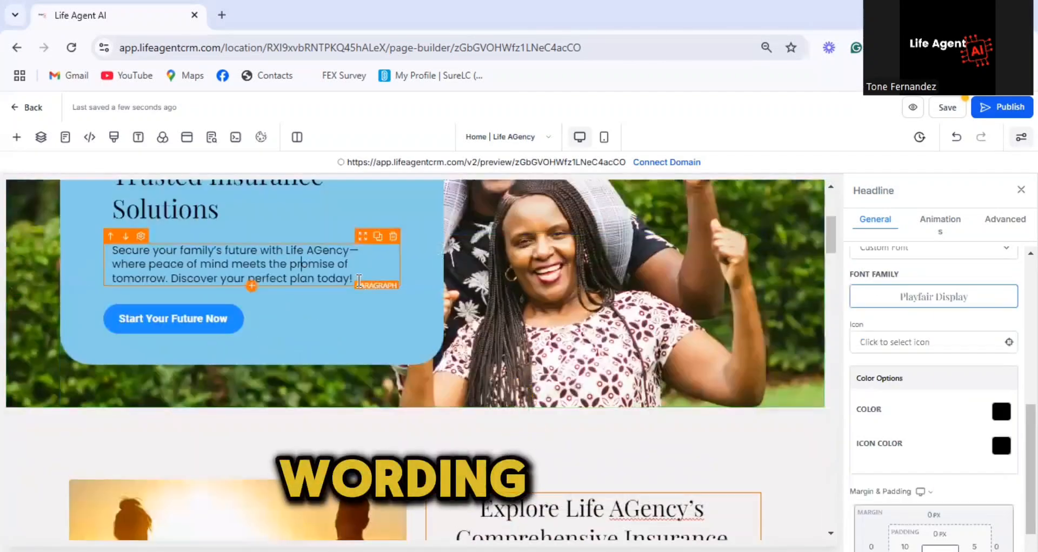
triple_click(157, 274)
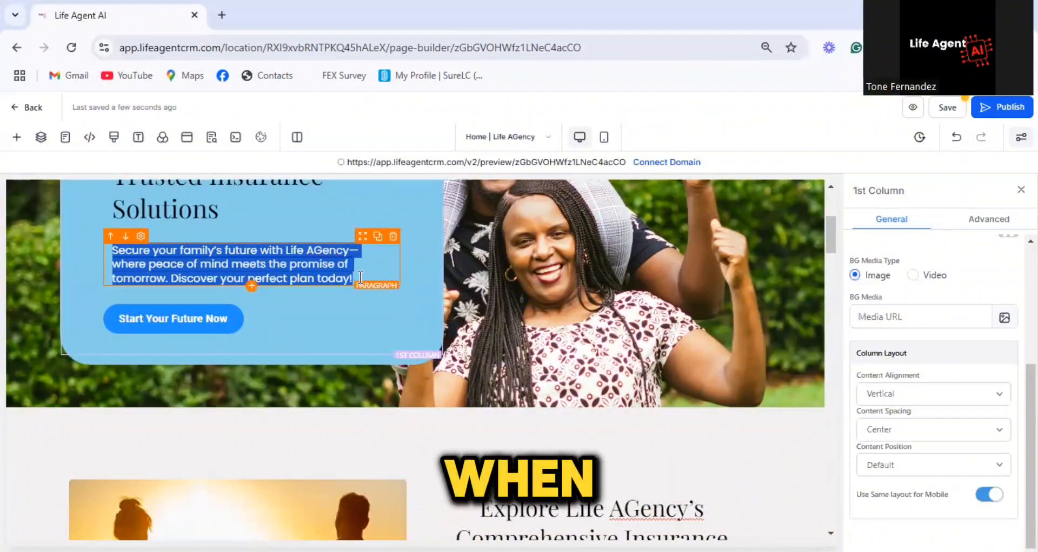
click(266, 318)
triple_click(204, 257)
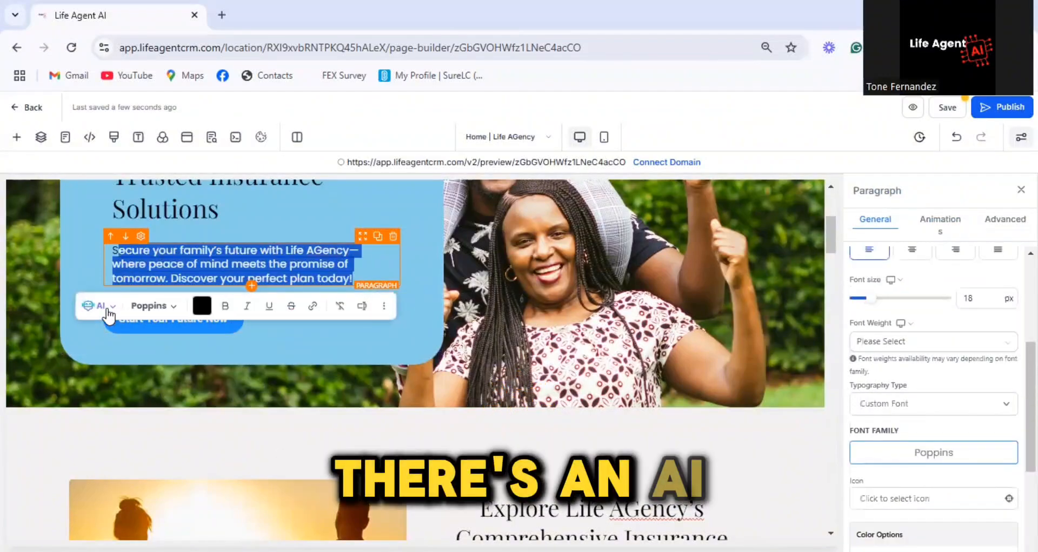
click(106, 309)
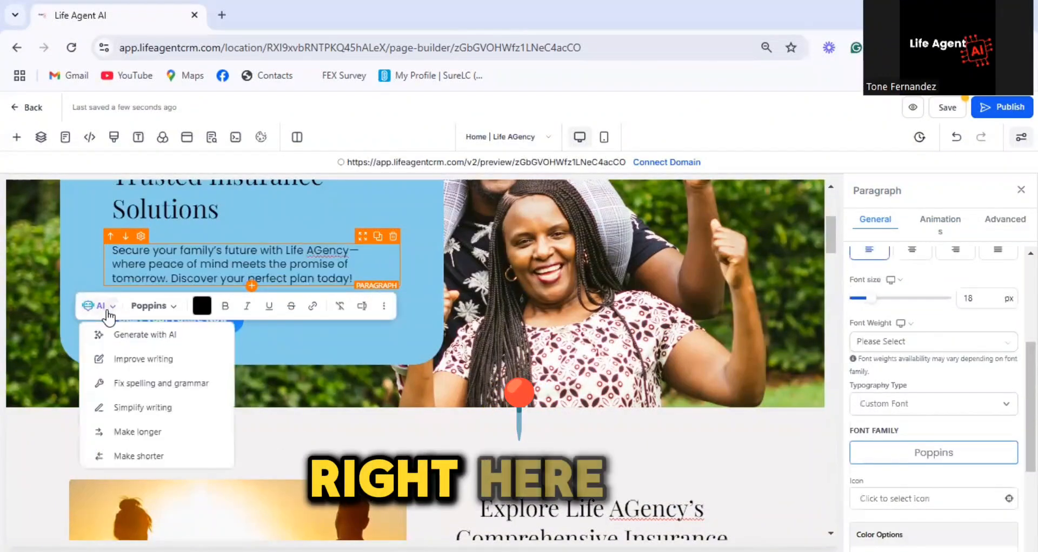
click(129, 337)
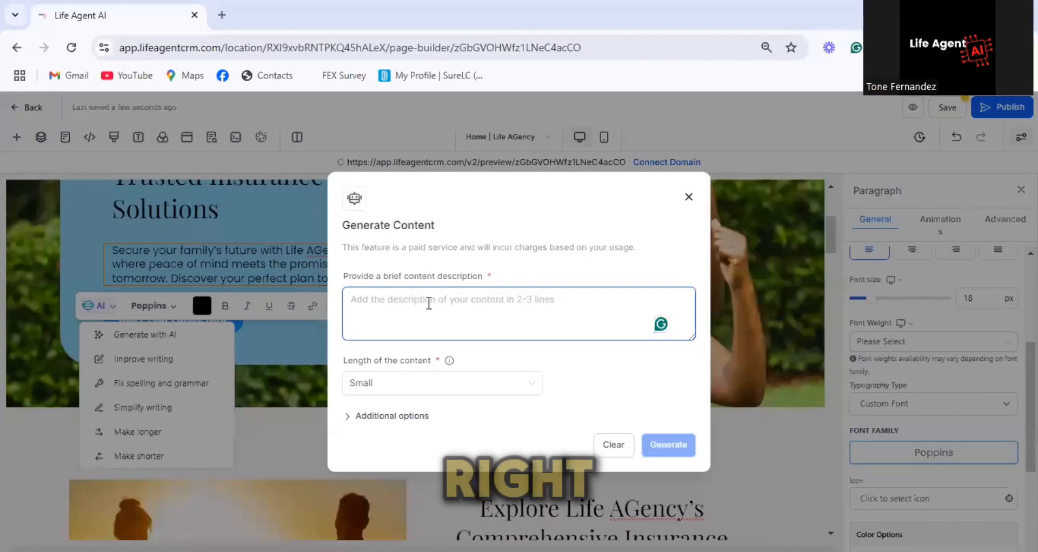
Step: Generate small-length content from the description "write a welcoming sub paragraph for under the title o a life insurance website"
text(write a we)
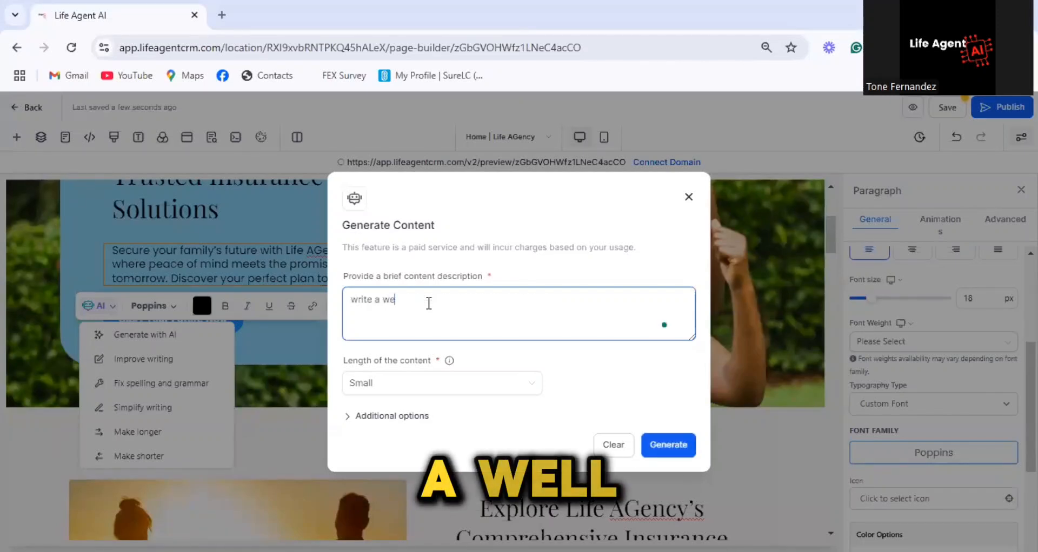
text(lcoming)
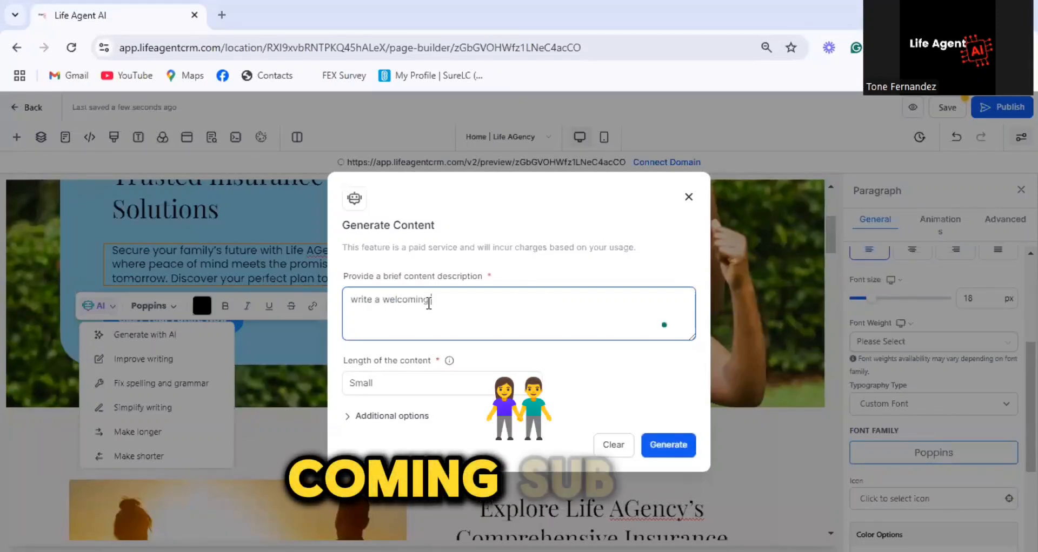
text( sub paragraph for)
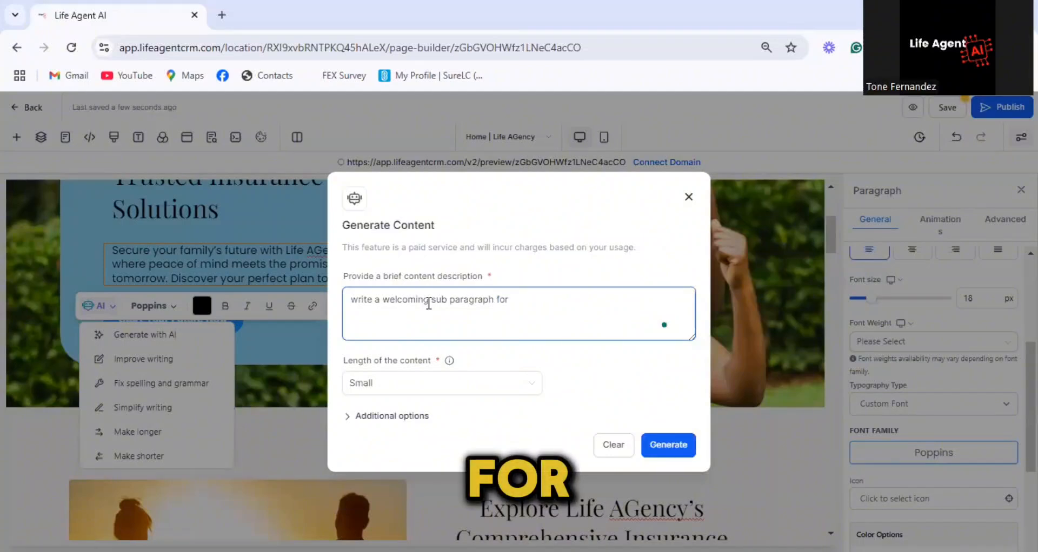
text( under the )
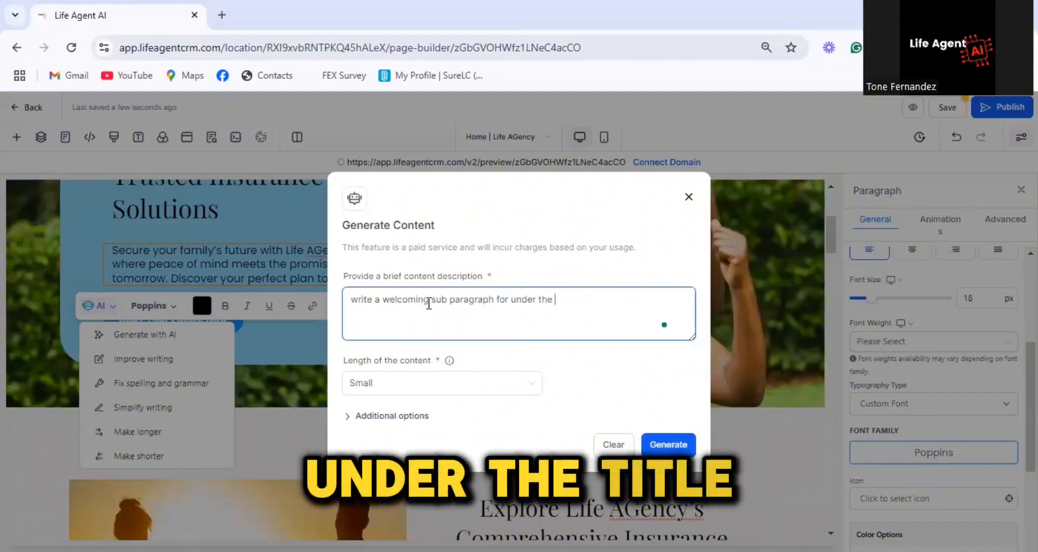
text(title o a lif)
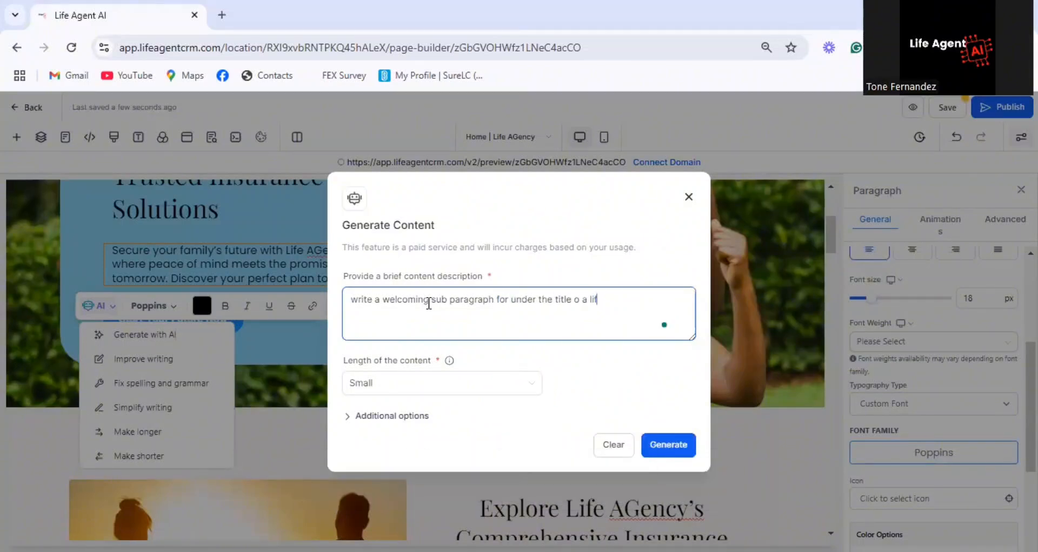
text(e insurancewebsite)
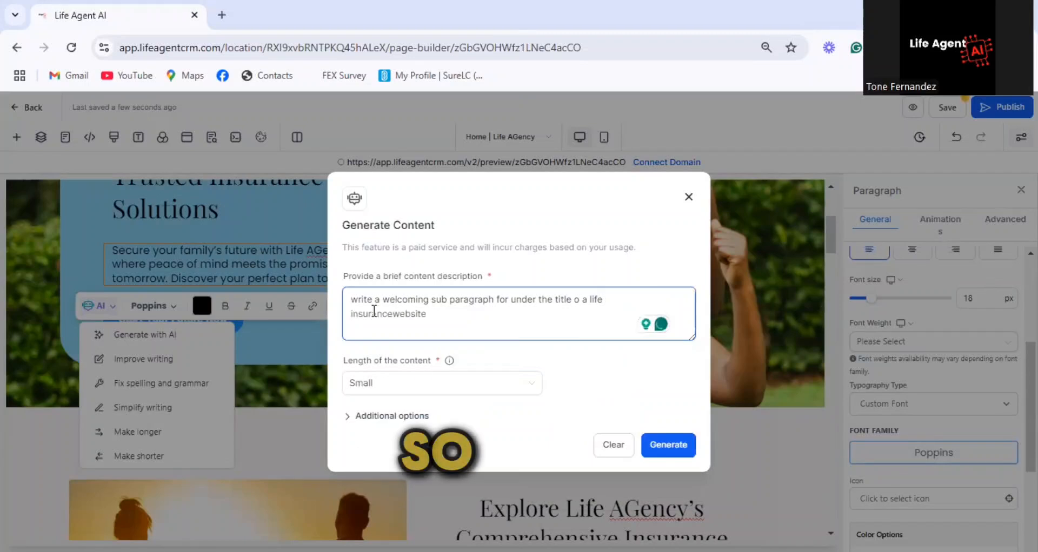
click(395, 314)
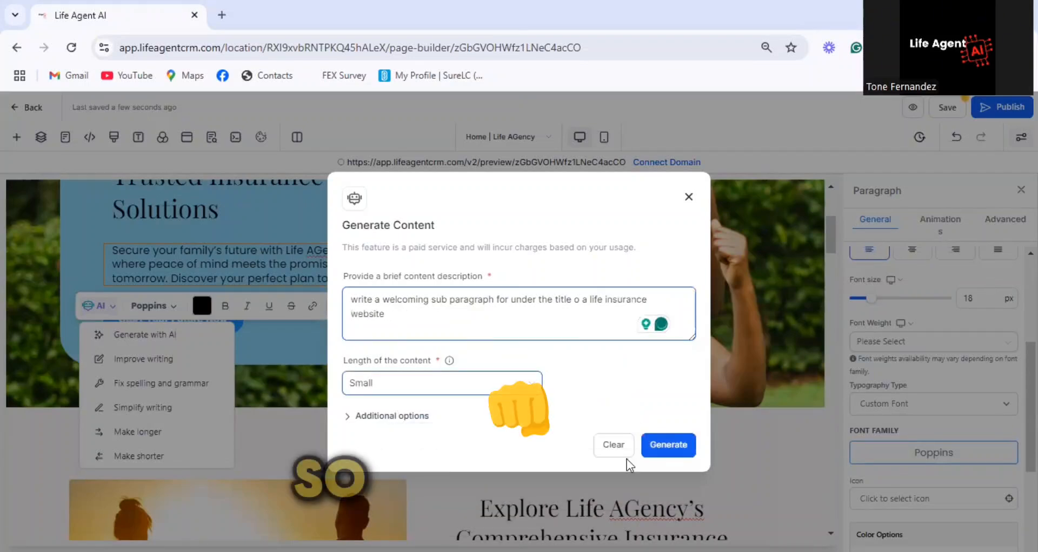
click(674, 445)
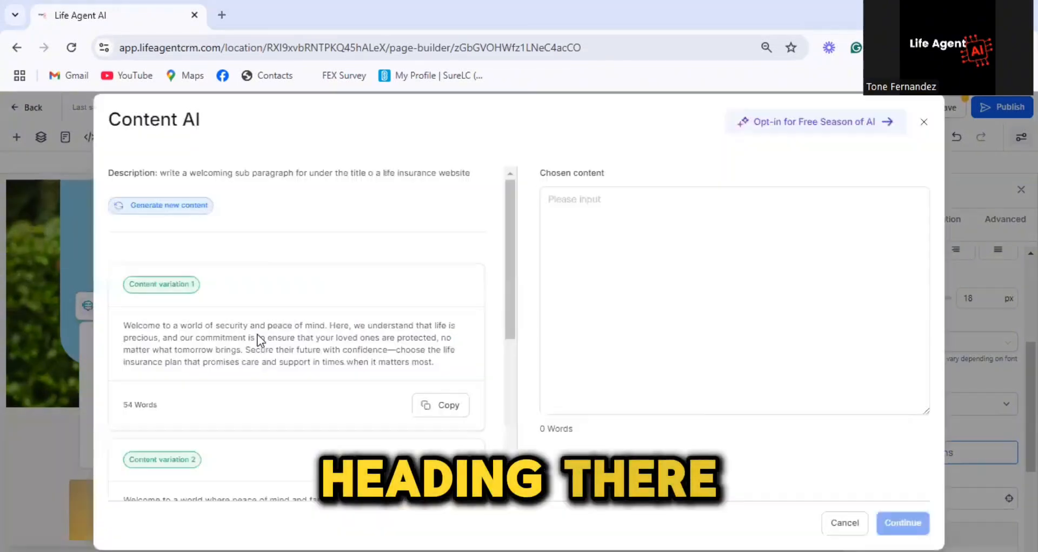
Step: Insert content variation 2 into the hero paragraph and remove the stray "S" before "Welcome"
scroll(258, 335, down, 1)
scroll(422, 346, down, 2)
click(440, 353)
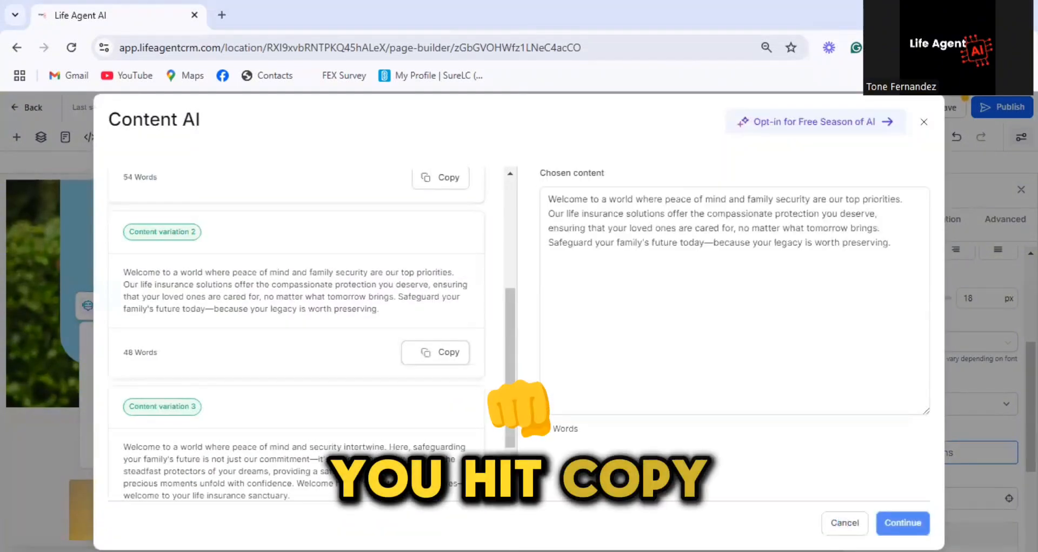
click(901, 525)
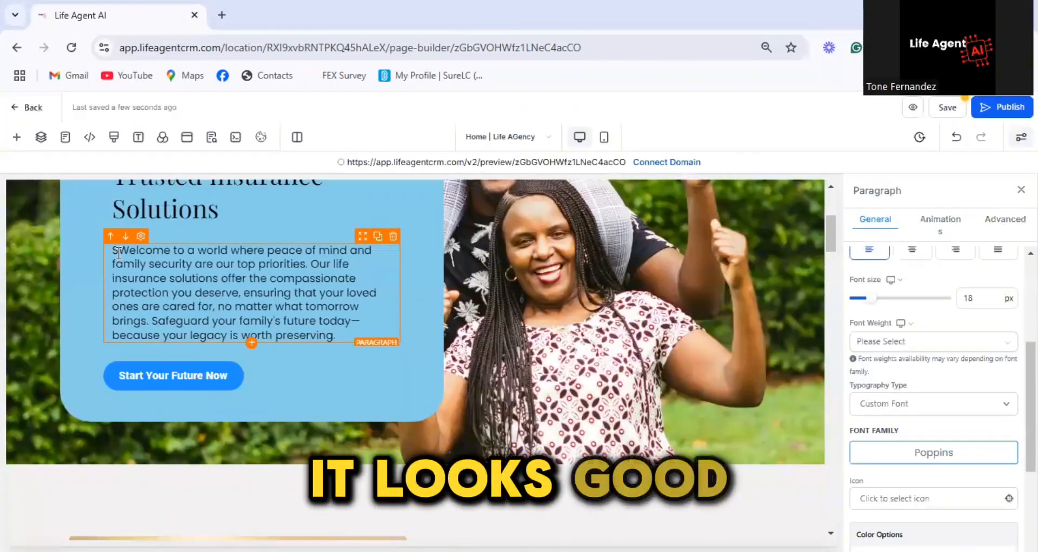
click(119, 253)
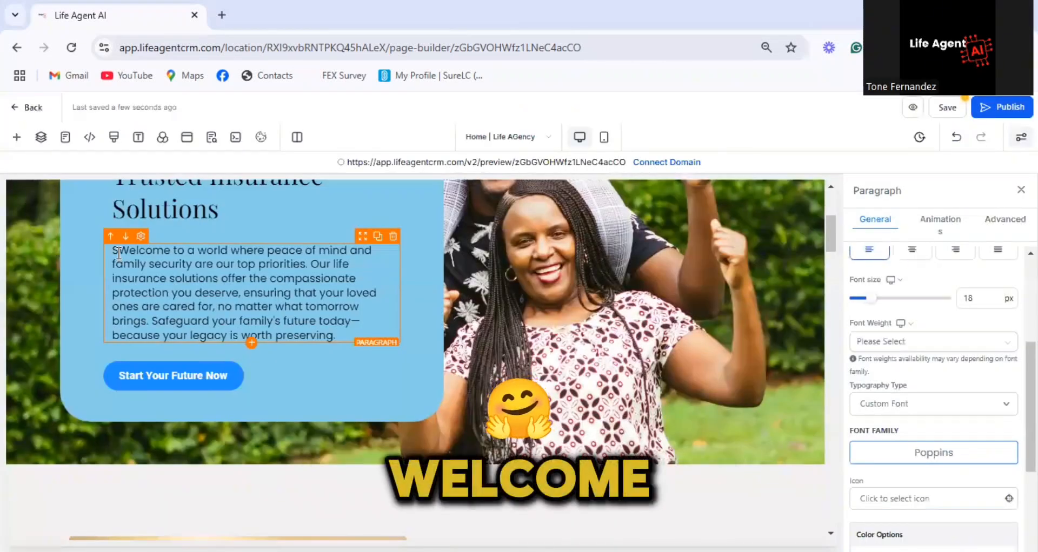
key(BackSpace)
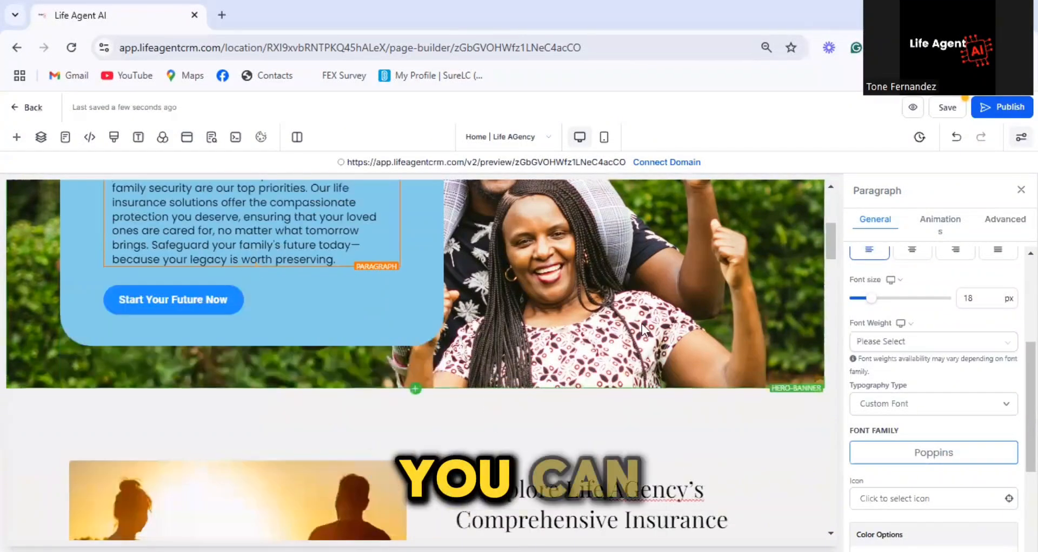
Step: Review the home page from the hero banner down through the Tailored Insurance Solutions section
scroll(642, 330, down, 7)
scroll(641, 329, up, 10)
scroll(140, 227, up, 1)
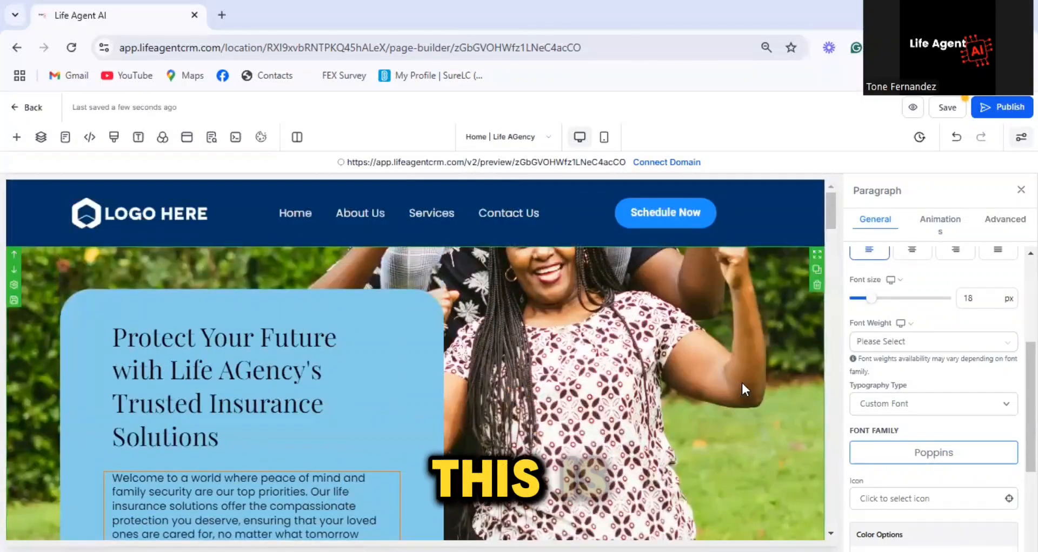
scroll(741, 381, down, 5)
scroll(742, 383, down, 1)
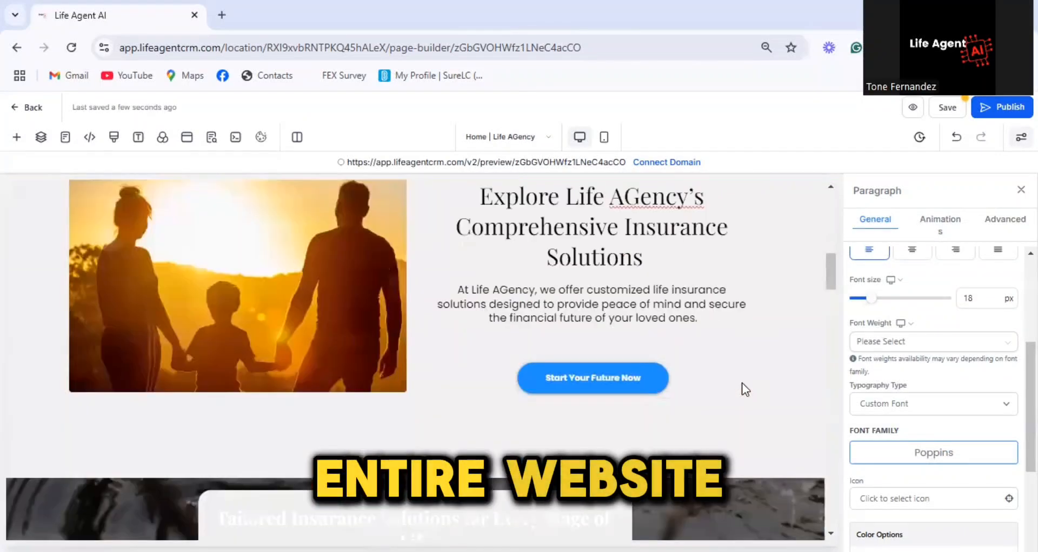
scroll(741, 383, down, 3)
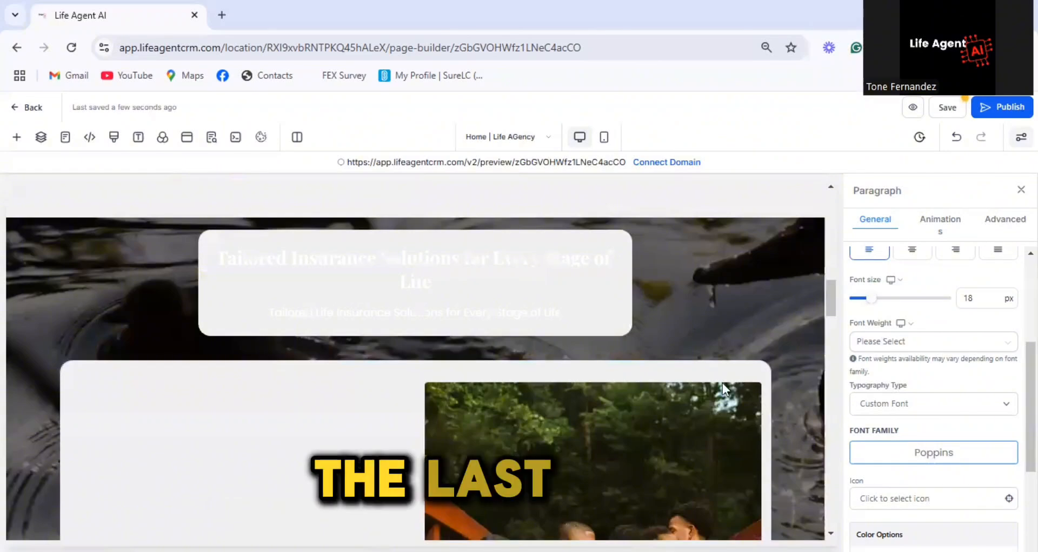
scroll(683, 376, down, 3)
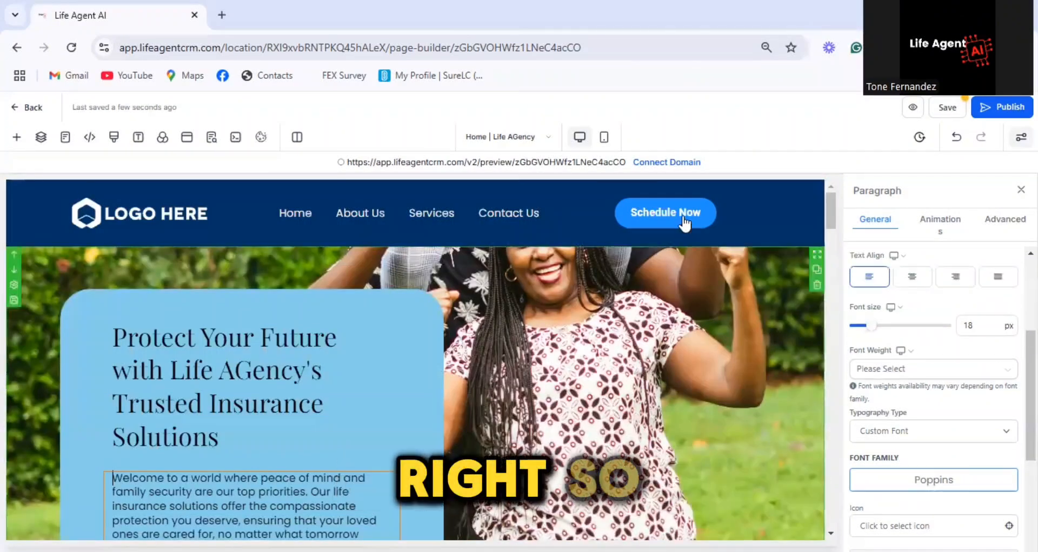
Step: Inspect the header's Schedule Now button settings, including its styling, text, link type choices and website address field
click(684, 222)
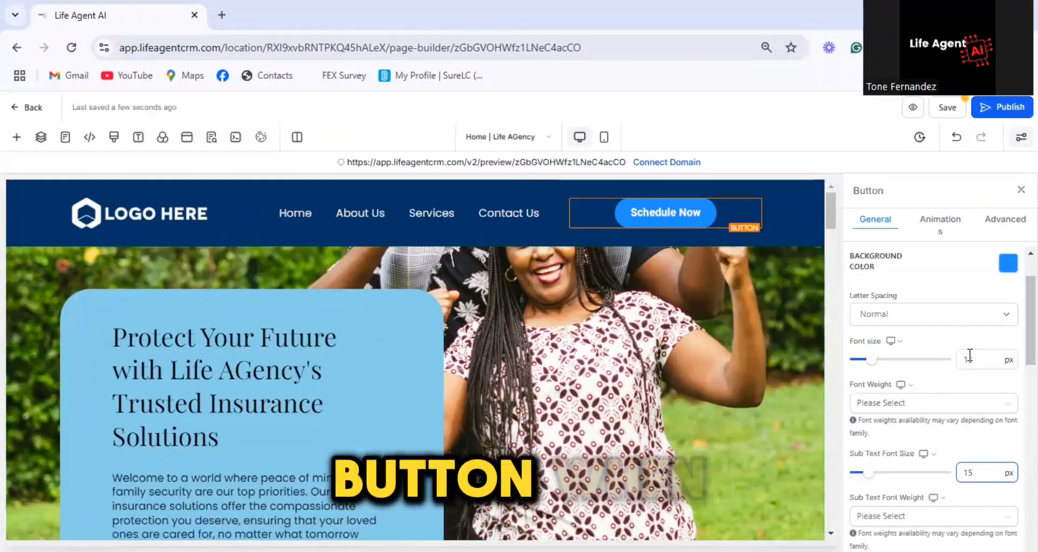
click(656, 223)
scroll(931, 357, down, 2)
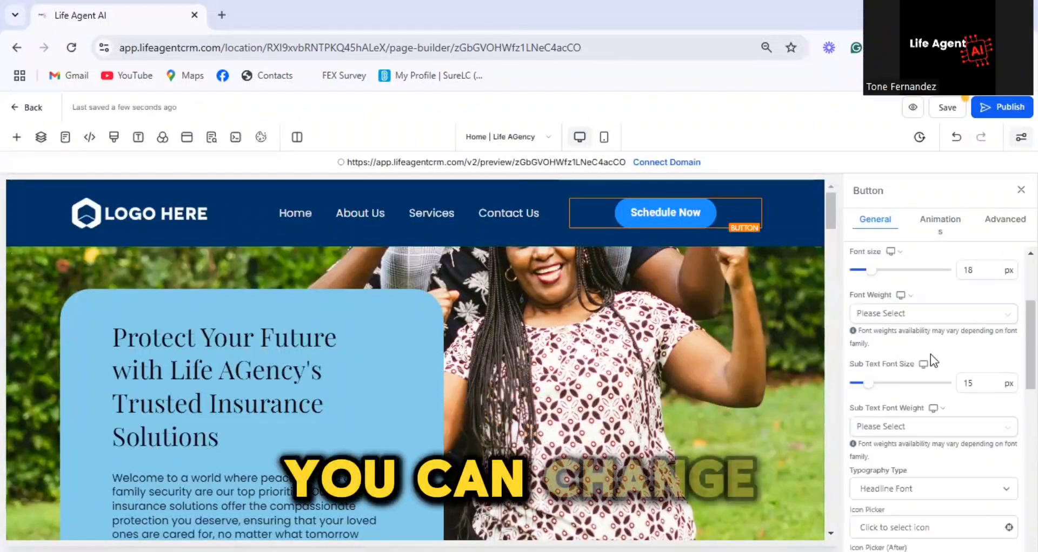
scroll(930, 354, down, 5)
scroll(929, 355, down, 3)
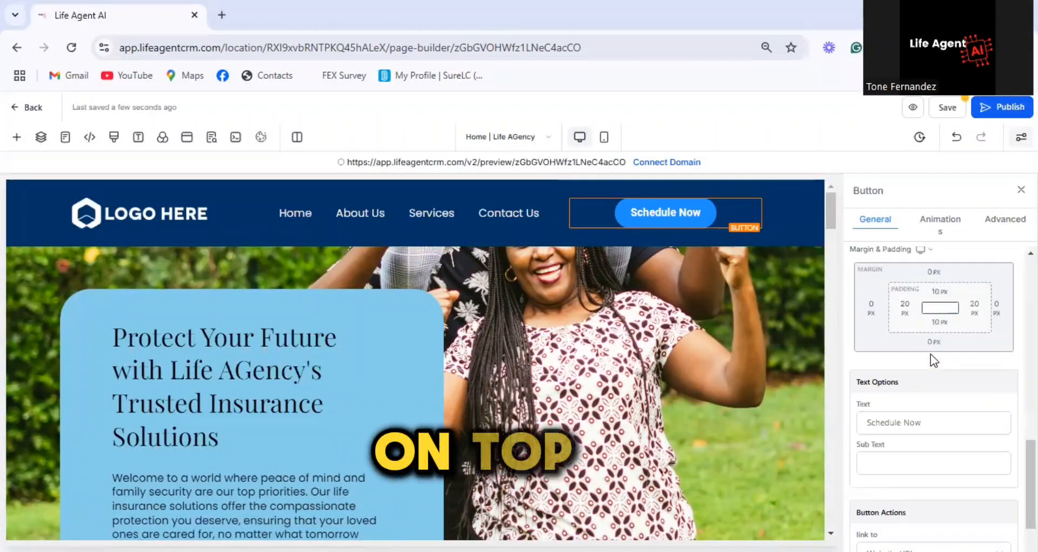
scroll(932, 337, down, 2)
click(931, 329)
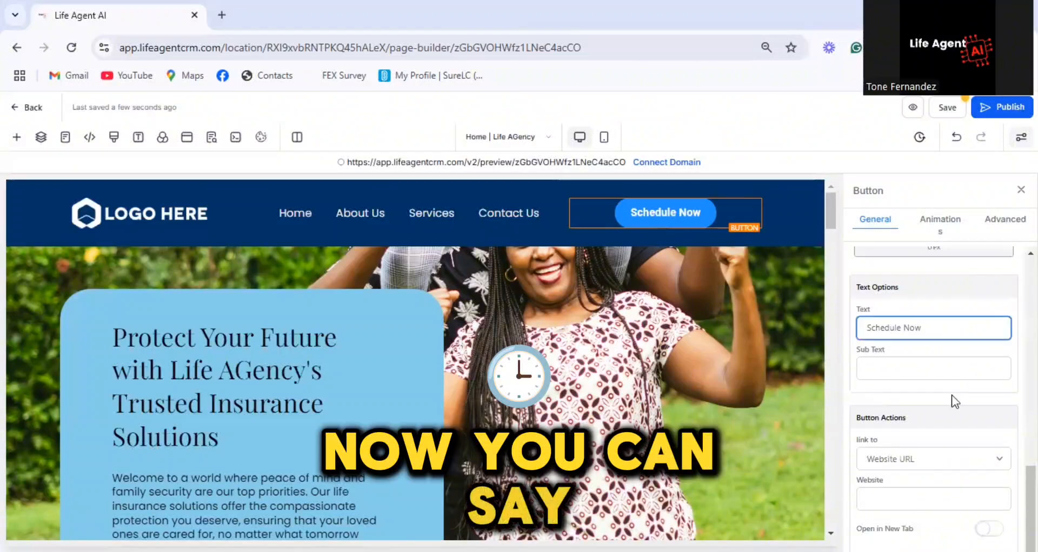
scroll(952, 400, down, 1)
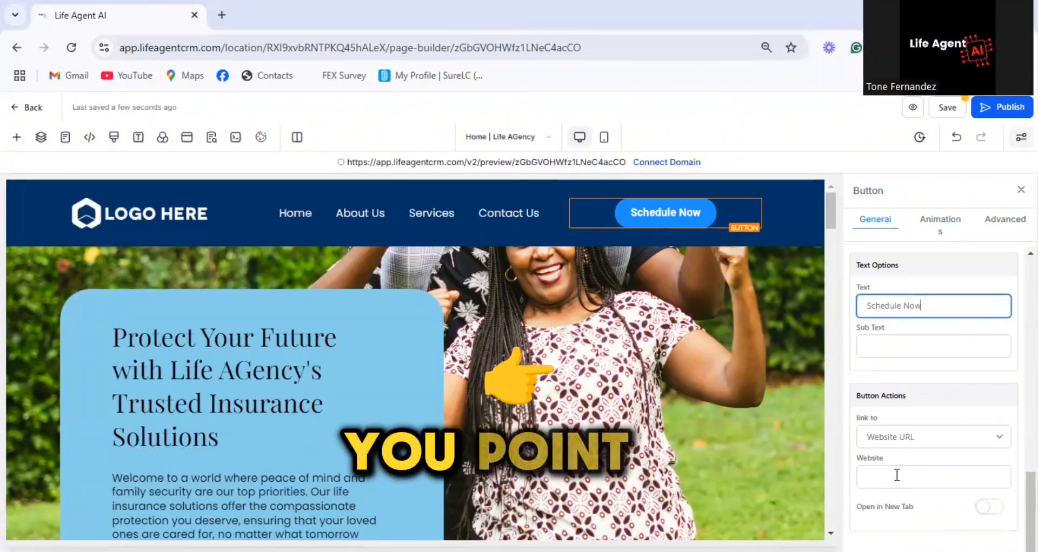
click(905, 438)
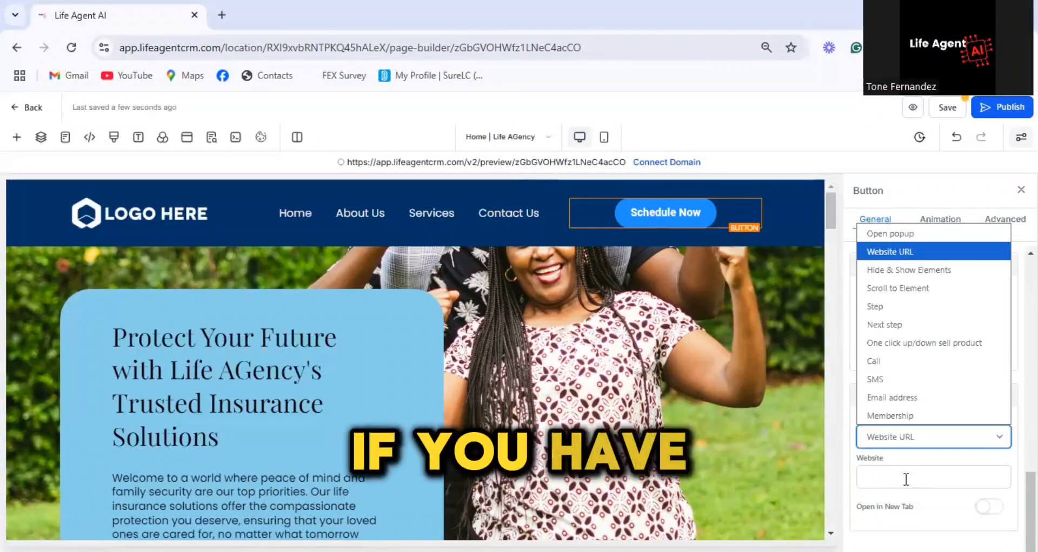
click(906, 480)
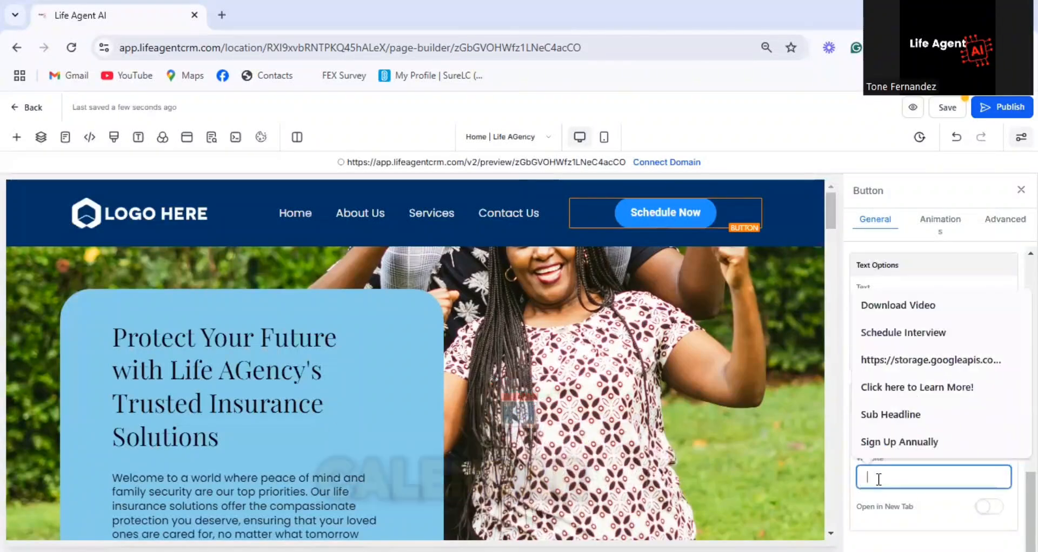
click(895, 240)
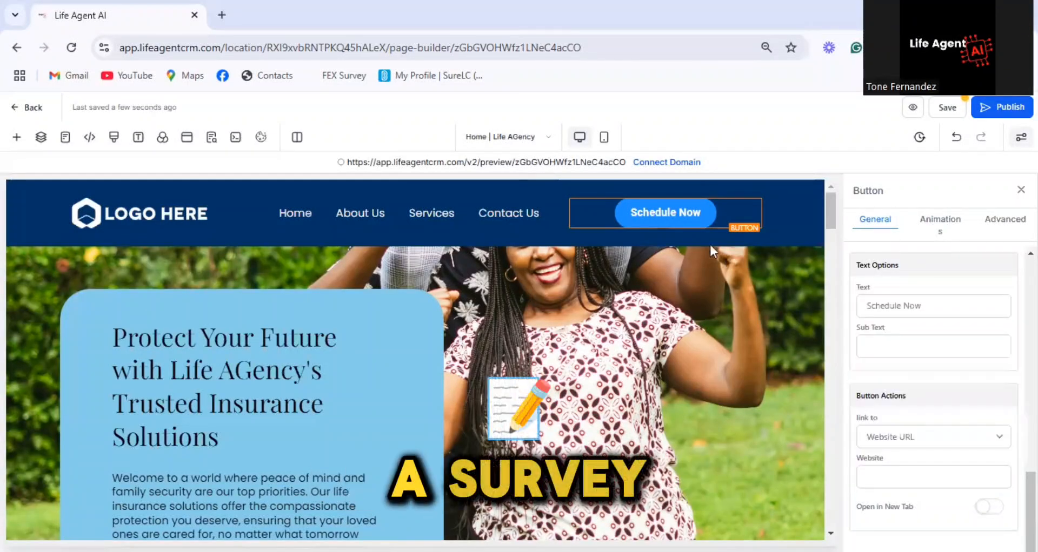
Step: Change the header button's text to "Get Quote"
click(934, 306)
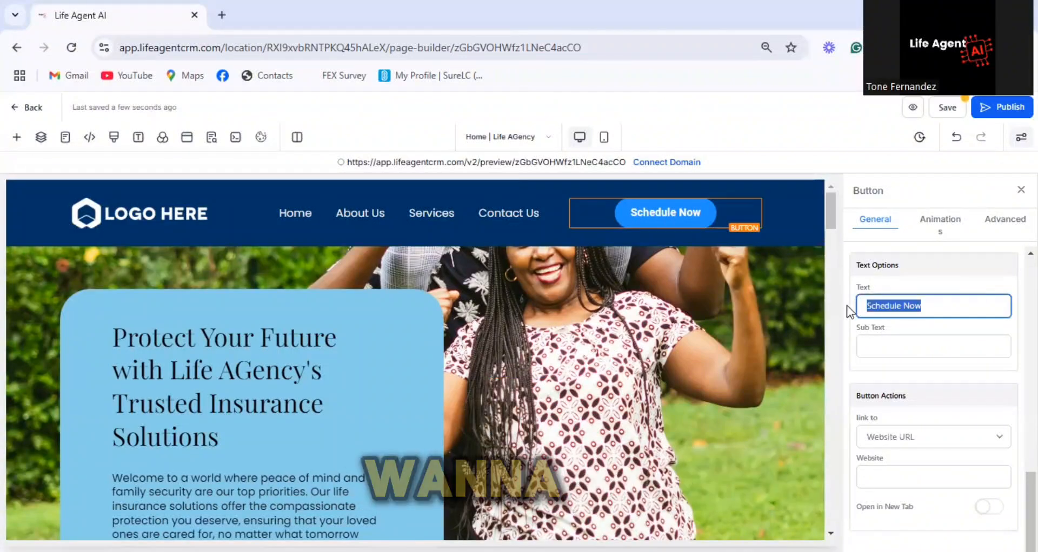
text(Get )
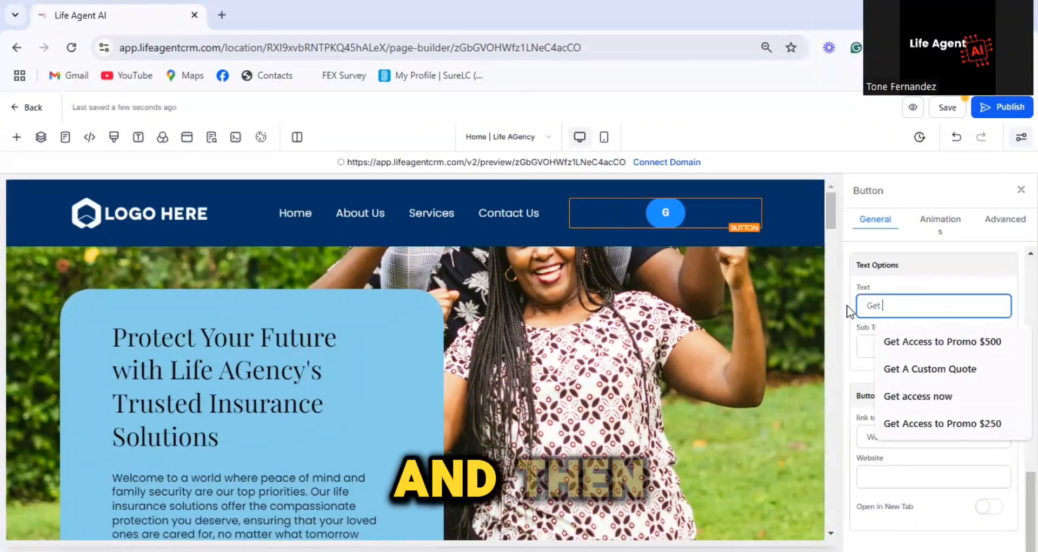
text(Quote)
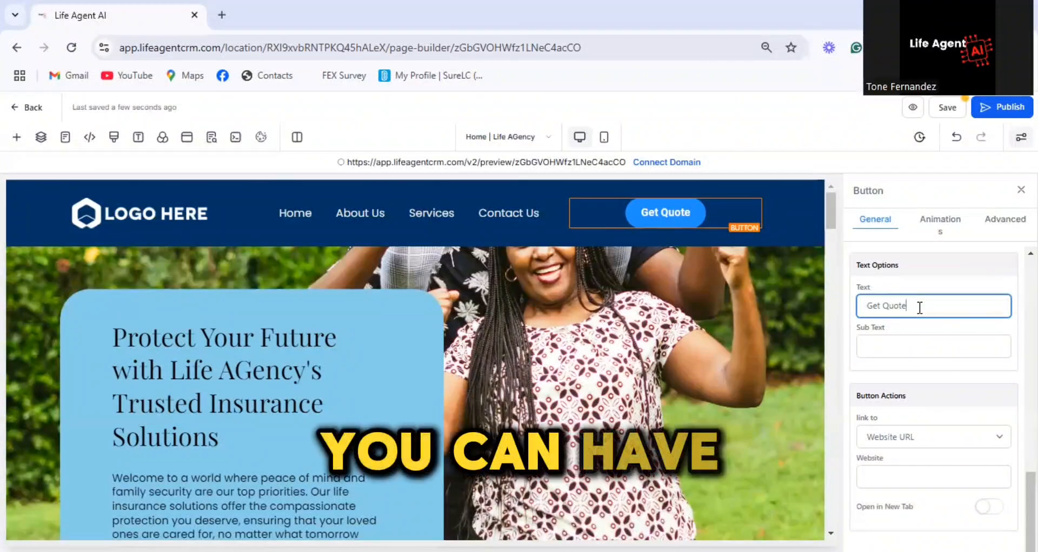
scroll(920, 307, up, 3)
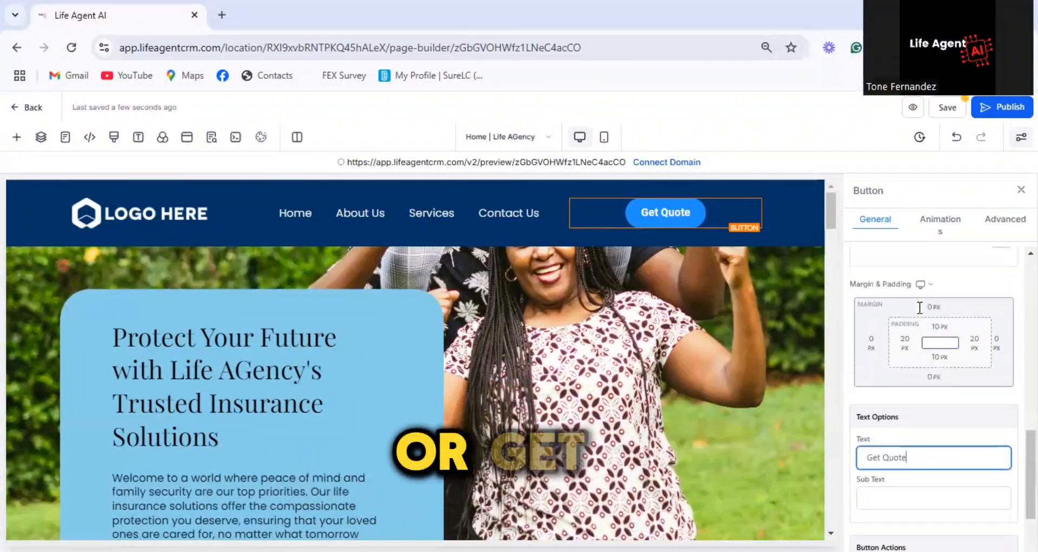
Step: Inspect the header navigation menu's brand logo settings and the media storage sources offered for the logo image, without choosing a file
scroll(920, 307, down, 3)
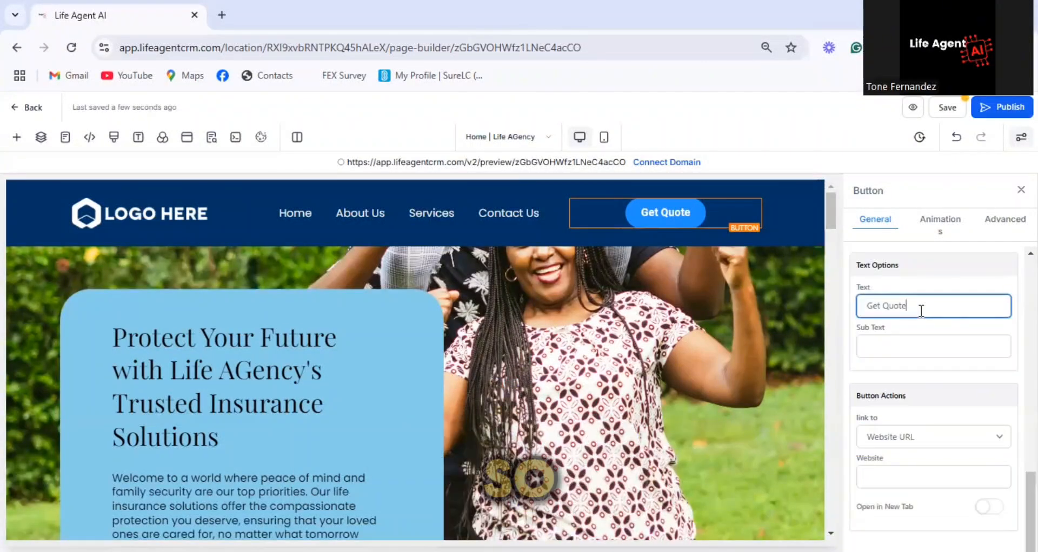
scroll(472, 361, down, 5)
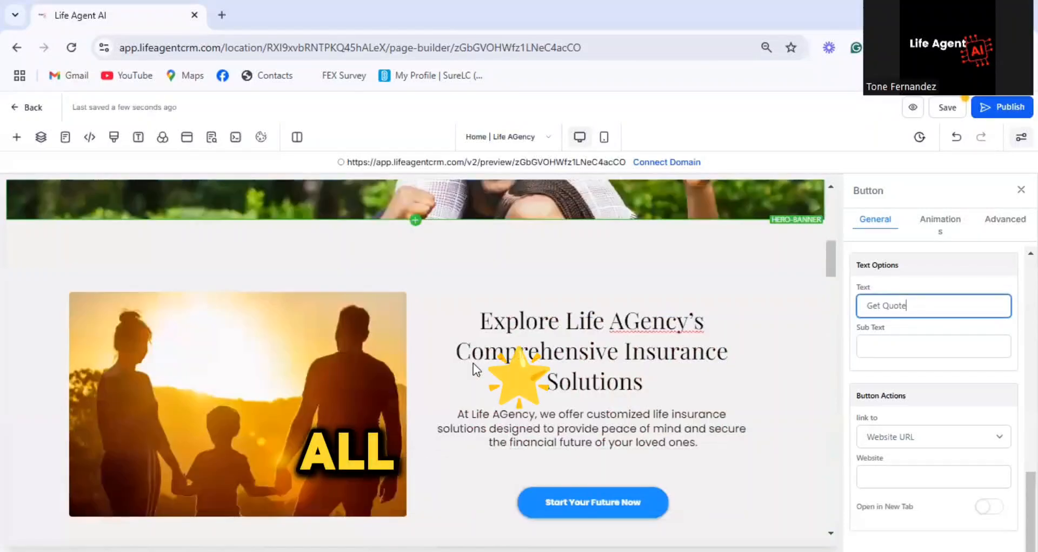
scroll(399, 331, up, 10)
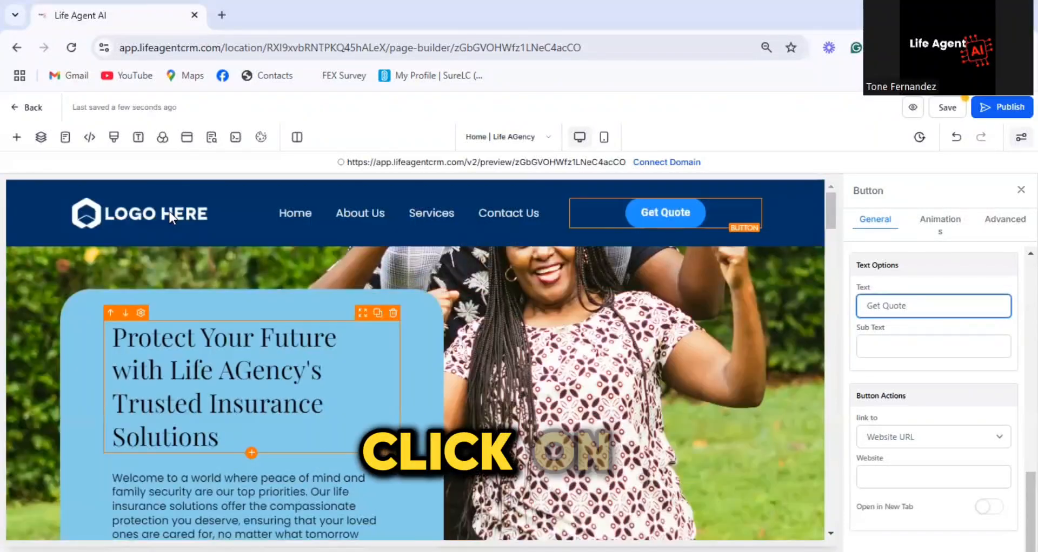
click(231, 213)
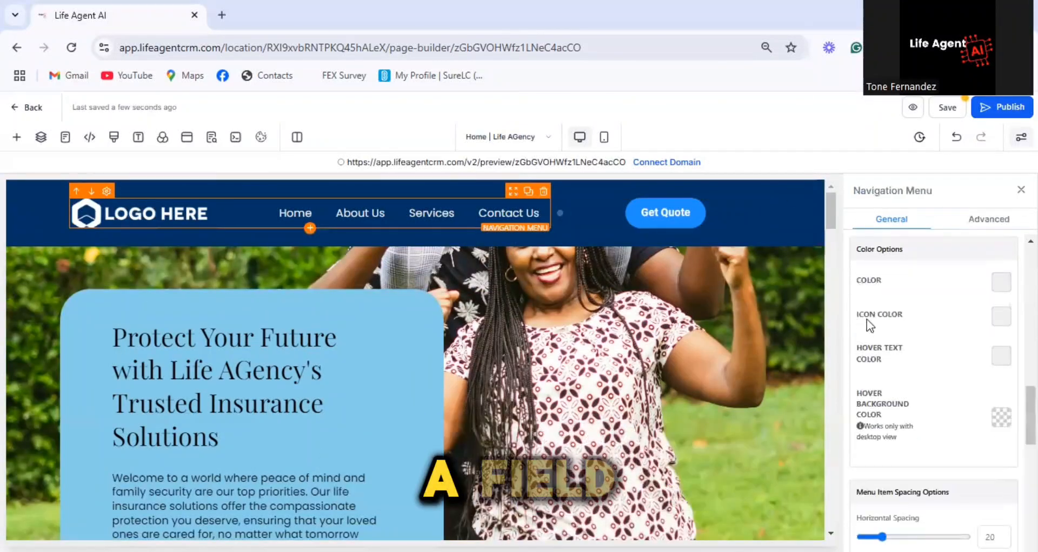
scroll(897, 346, down, 1)
scroll(930, 371, down, 3)
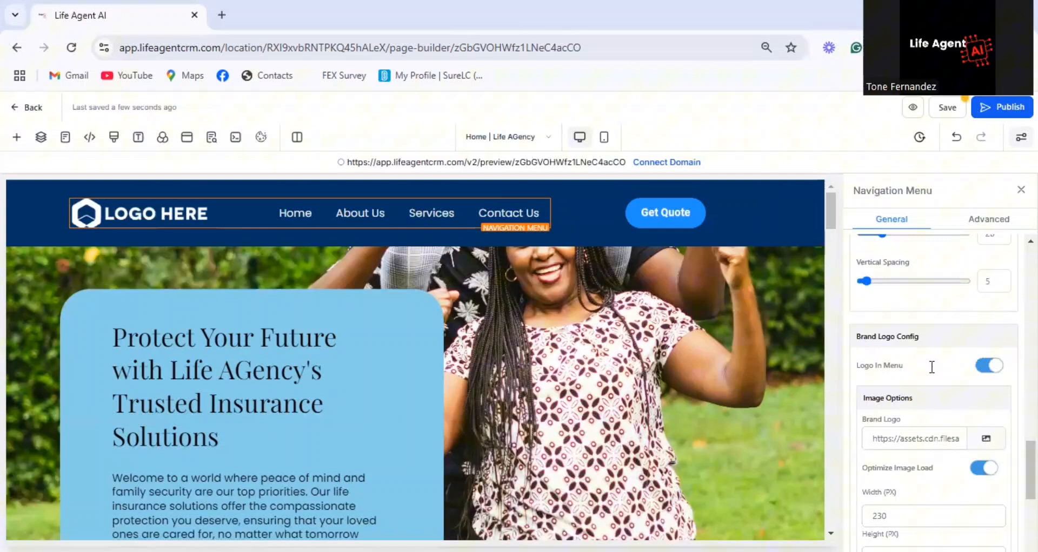
click(986, 439)
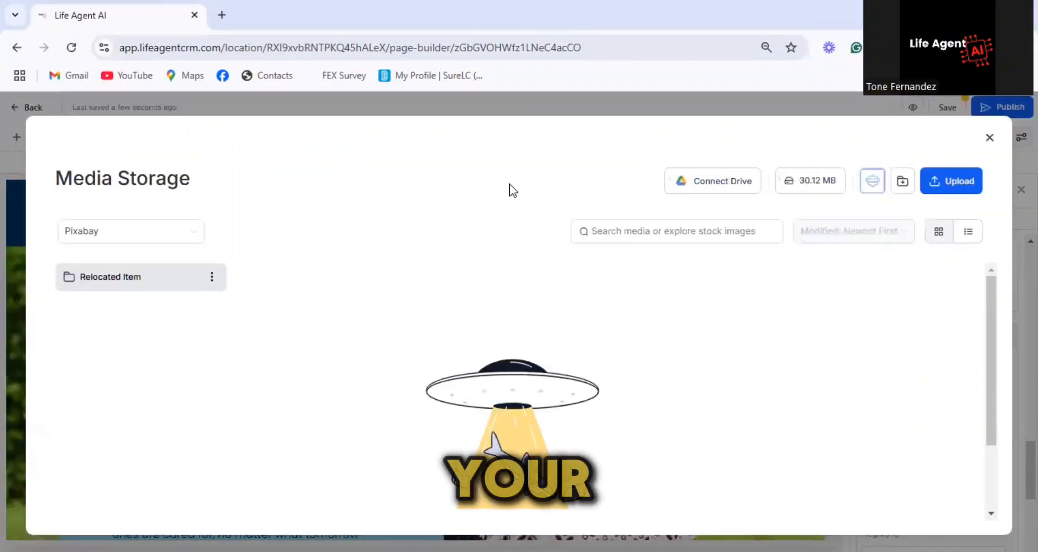
click(190, 233)
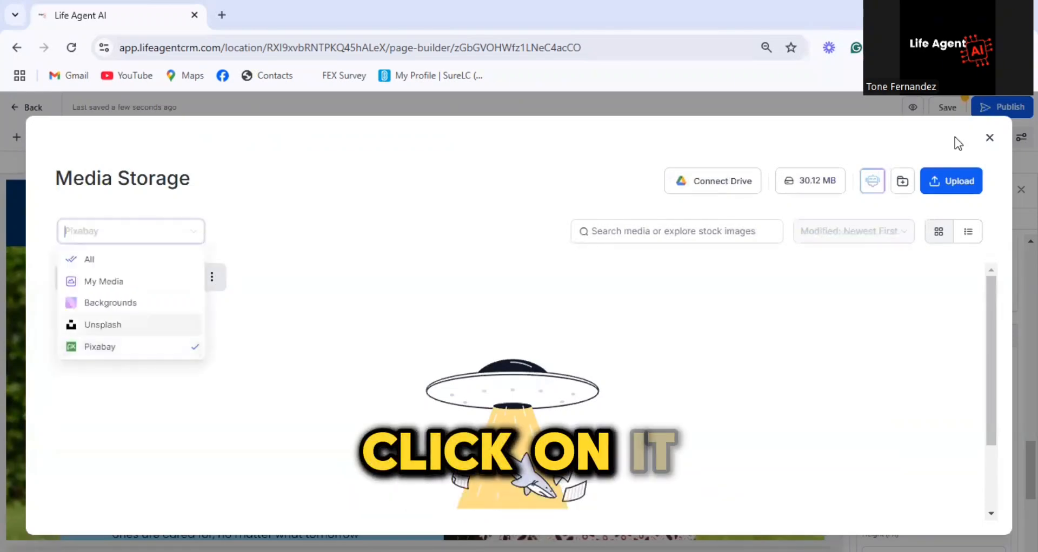
double_click(990, 139)
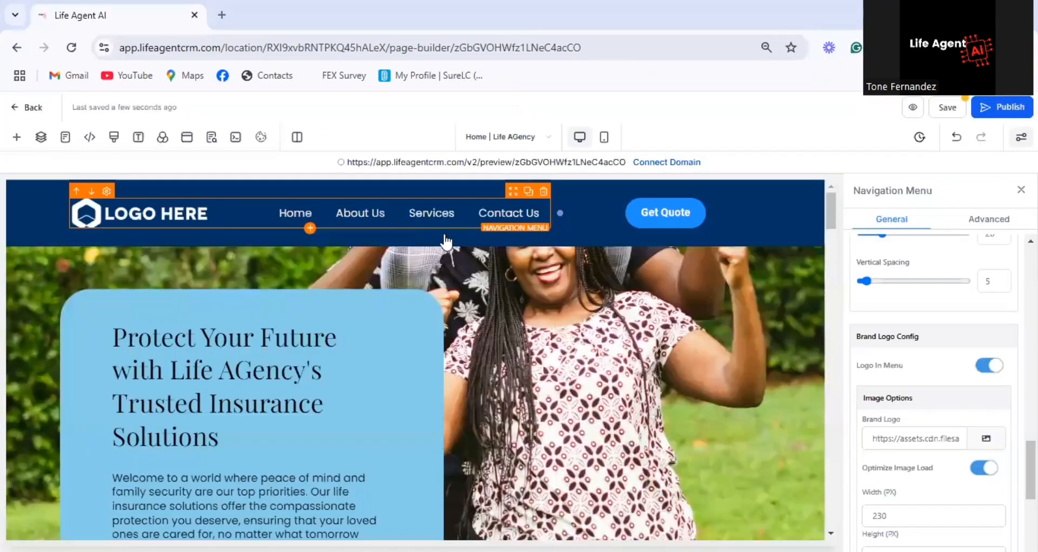
Step: Review the finished home page from the hero banner down to the contact footer and back up to the Tailored Insurance Solutions section
scroll(478, 258, down, 5)
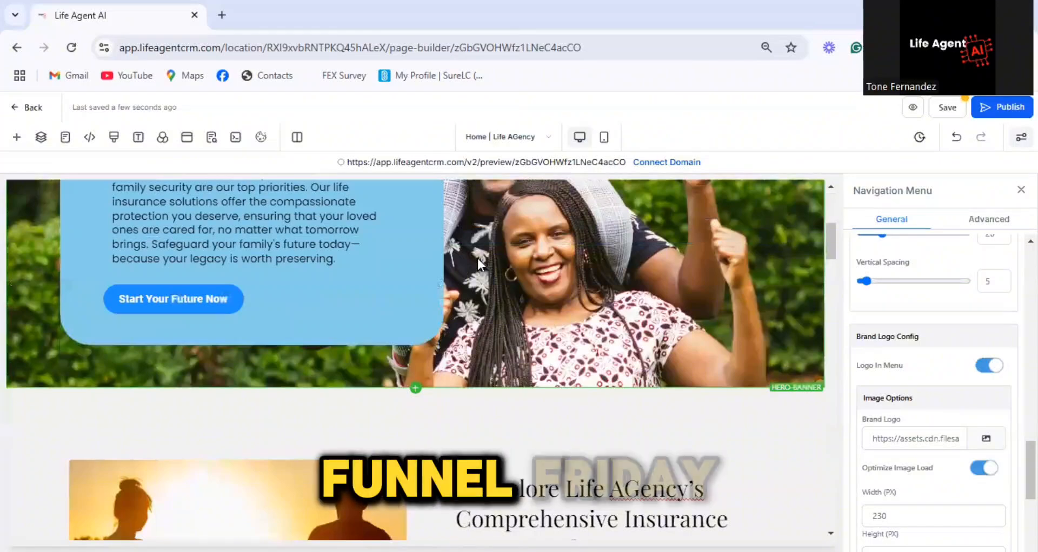
scroll(477, 259, down, 5)
scroll(507, 307, down, 10)
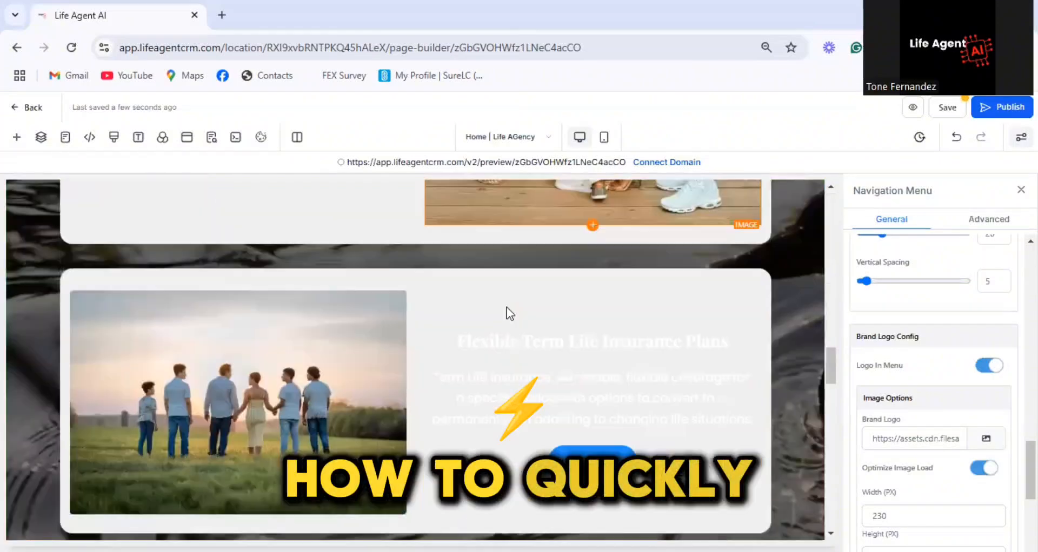
scroll(507, 307, down, 1)
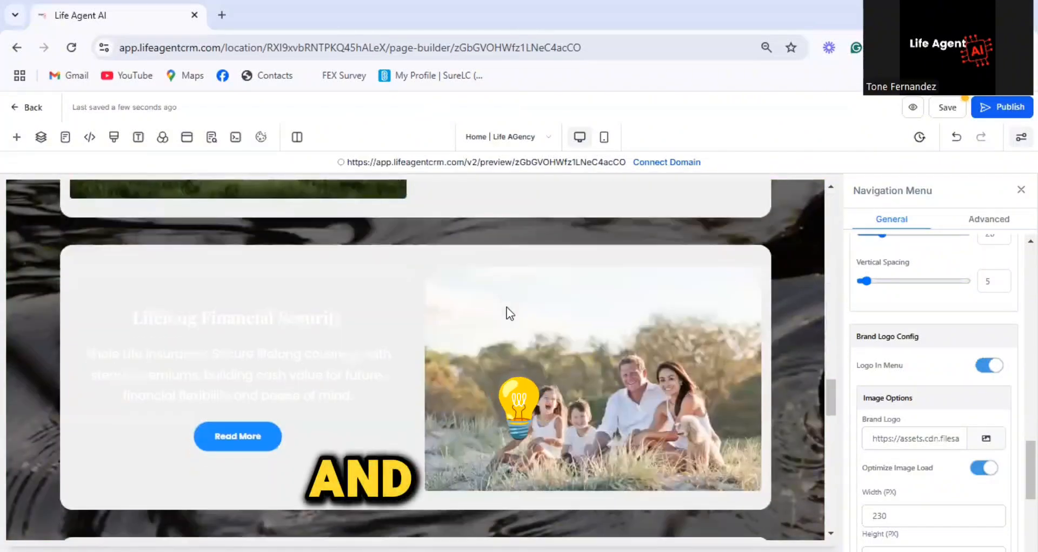
scroll(507, 307, down, 7)
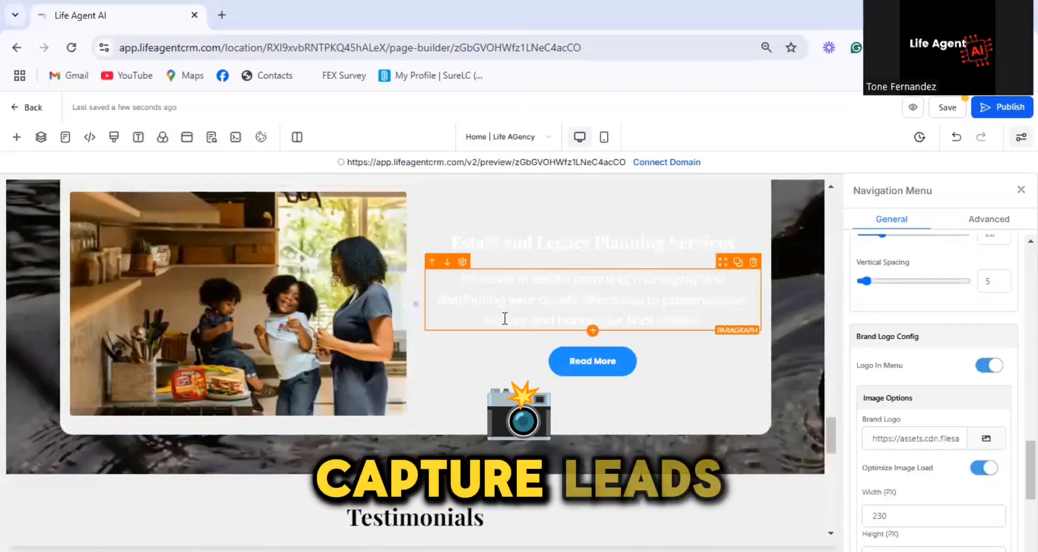
scroll(430, 346, down, 3)
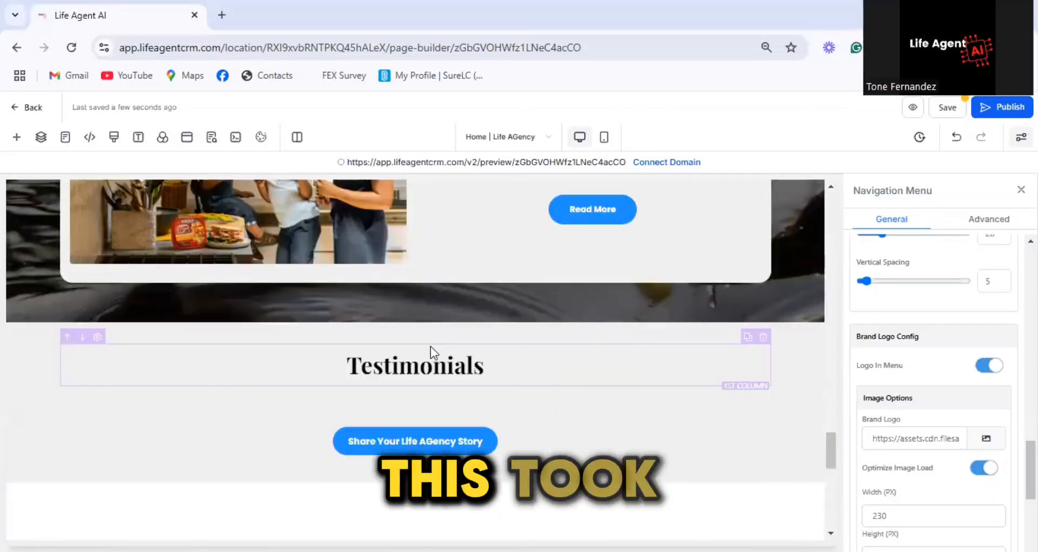
scroll(431, 346, down, 4)
scroll(430, 347, down, 5)
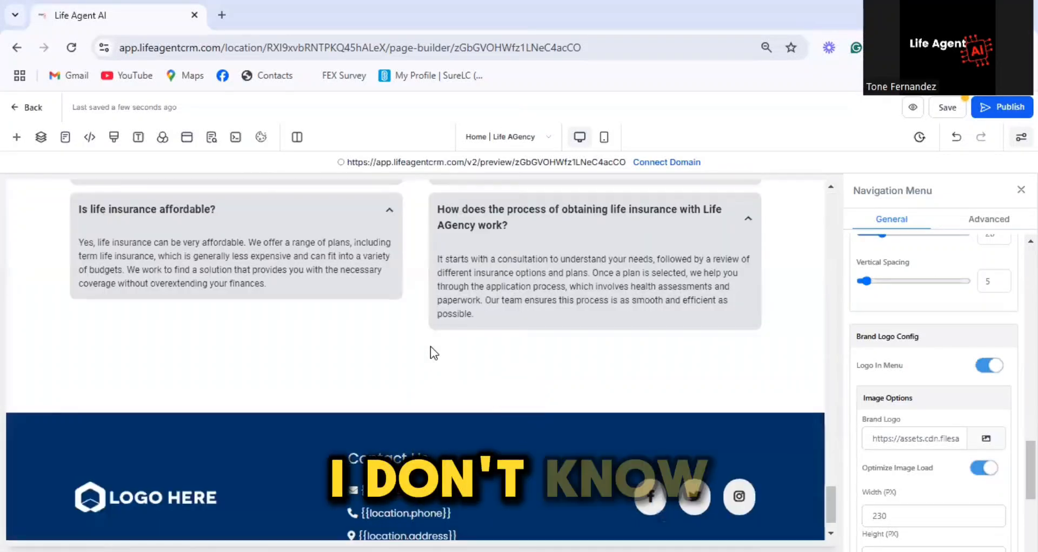
scroll(430, 348, down, 1)
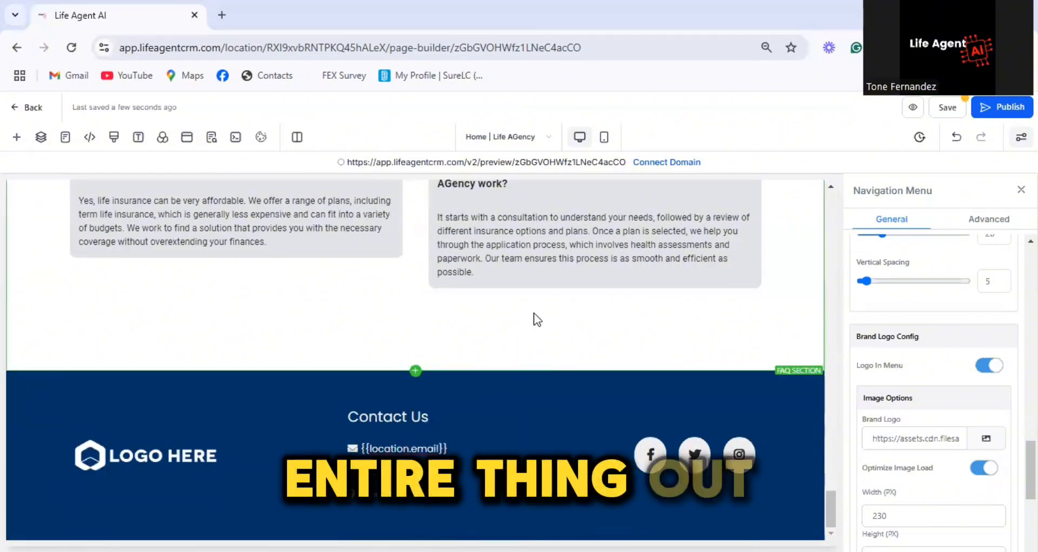
scroll(520, 324, up, 4)
scroll(498, 222, up, 5)
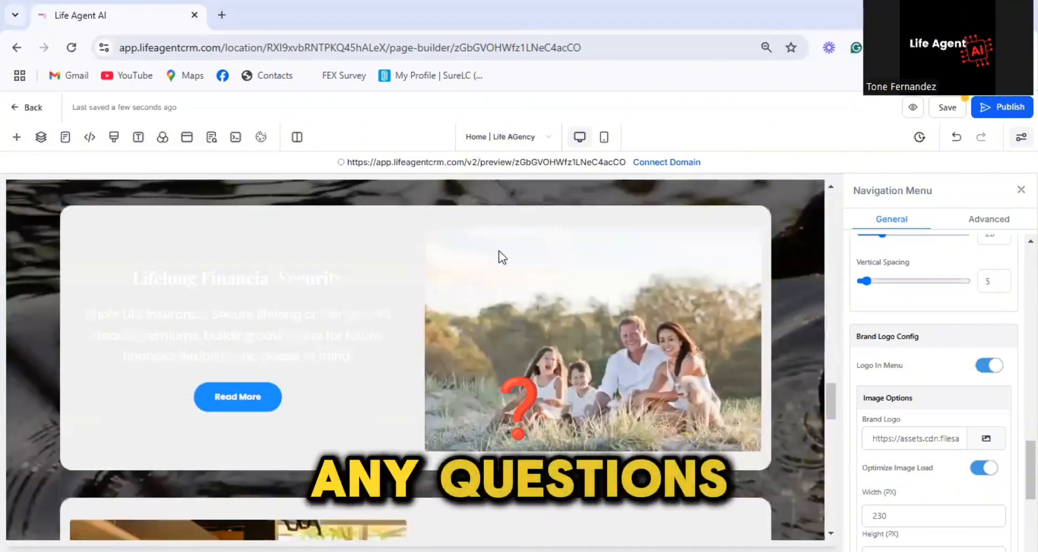
scroll(498, 258, up, 3)
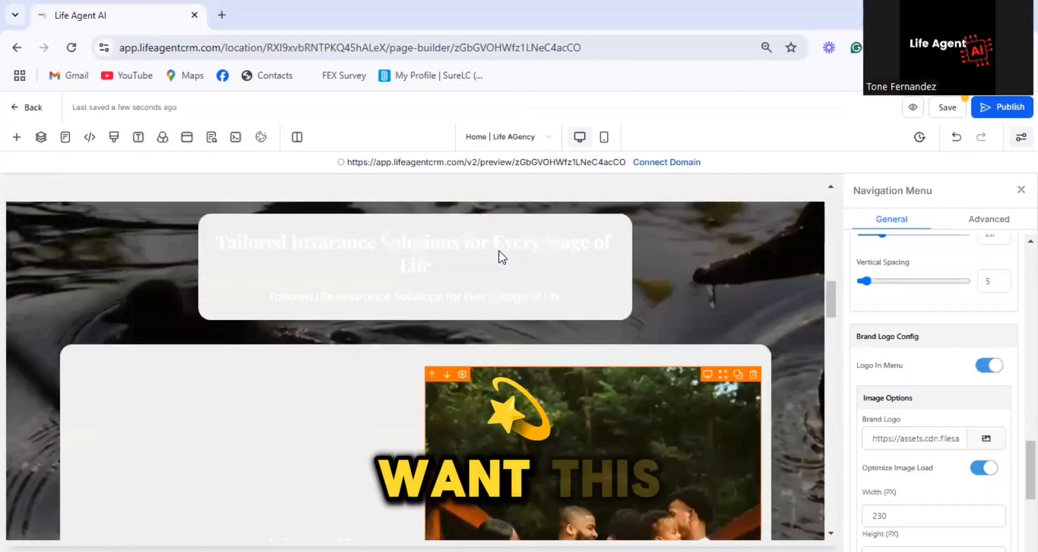